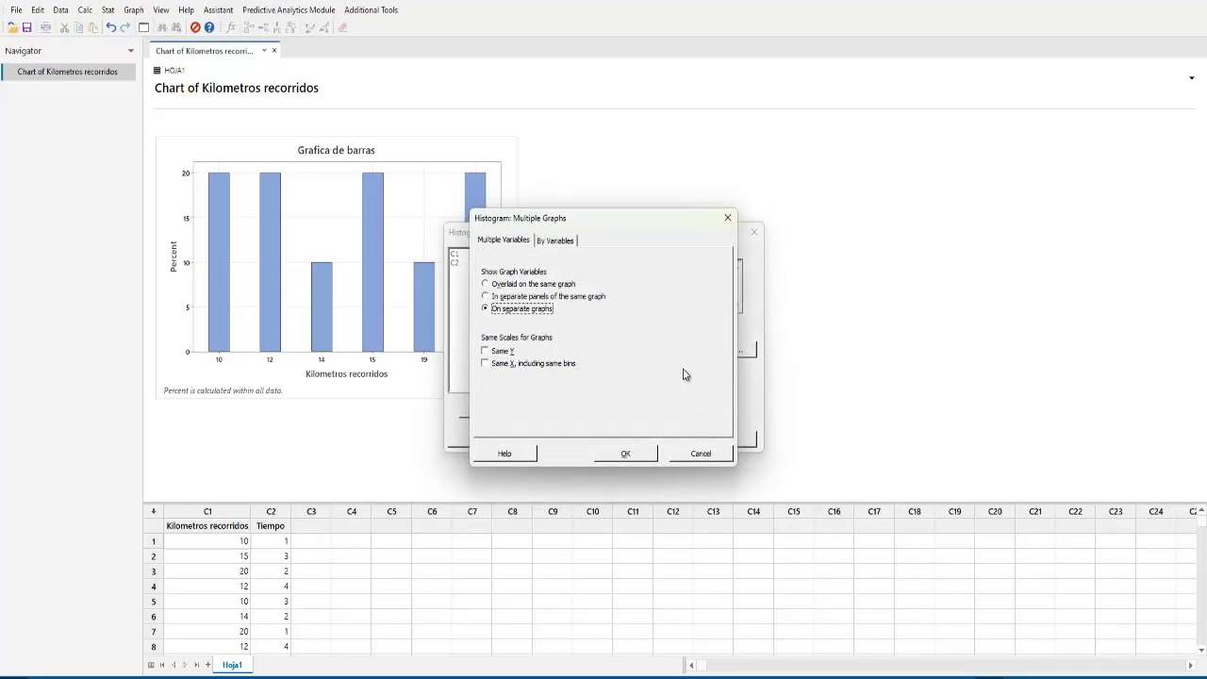
Generate the simple histogram of Kilometros recorridos with only bars as the data display
left_click(698, 458)
left_click(719, 349)
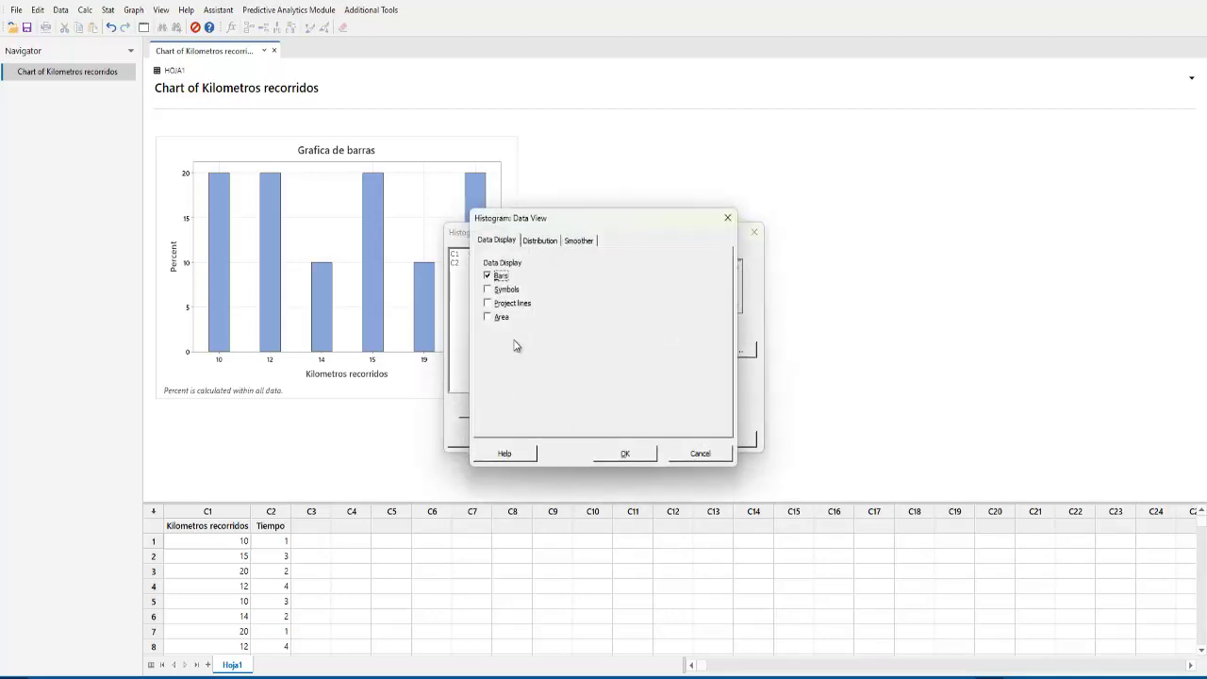
left_click(699, 454)
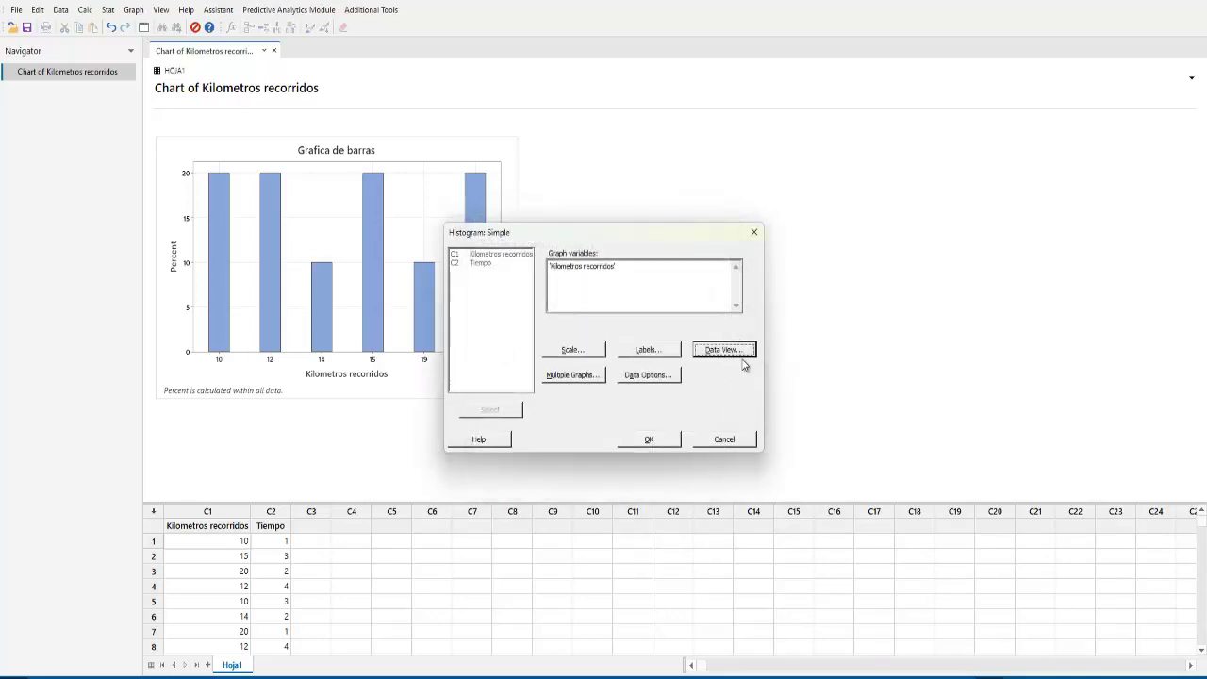
left_click(741, 350)
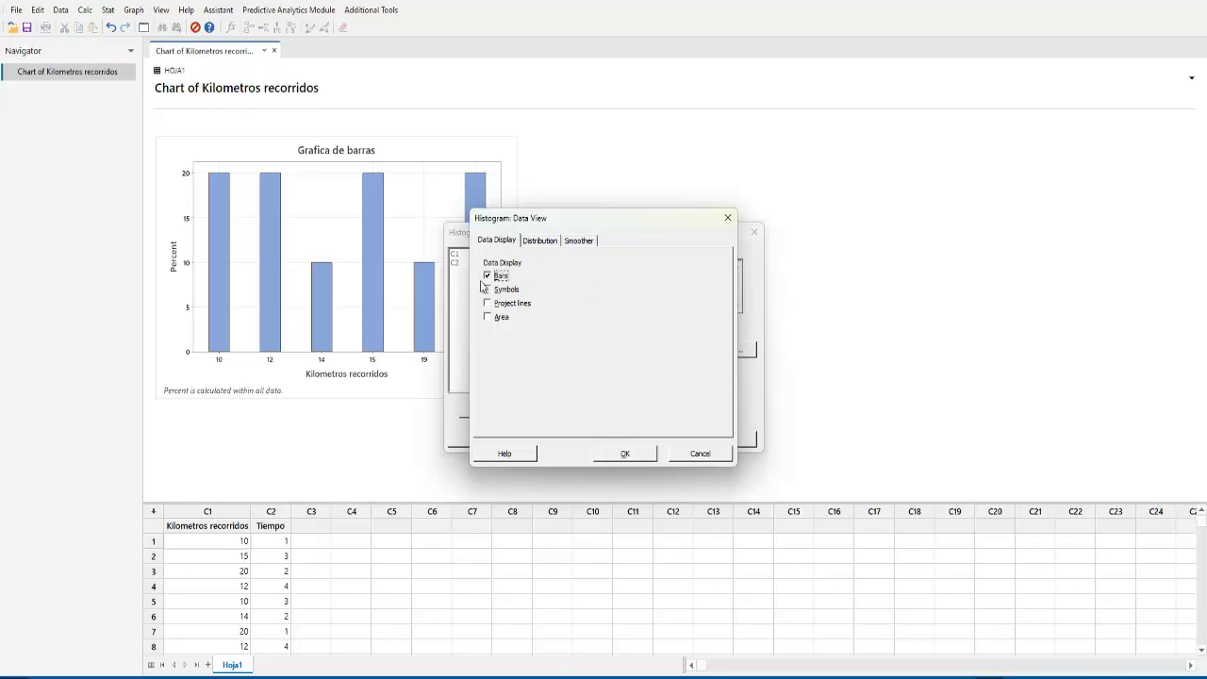
left_click(636, 456)
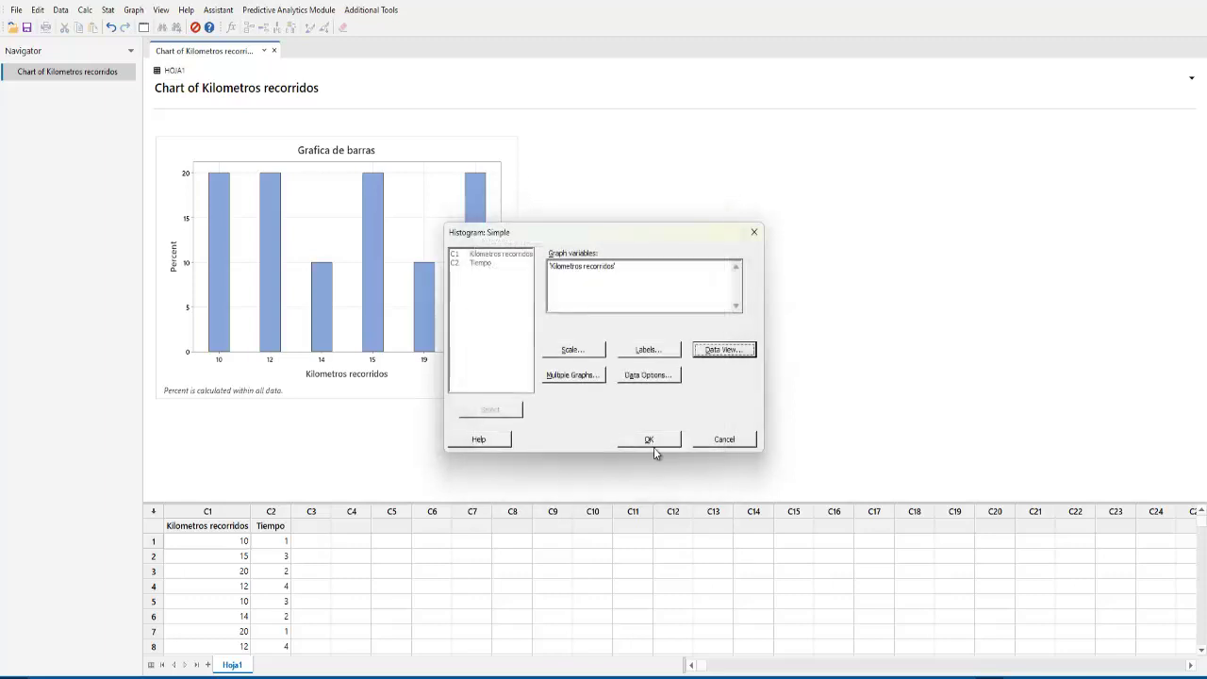
left_click(653, 440)
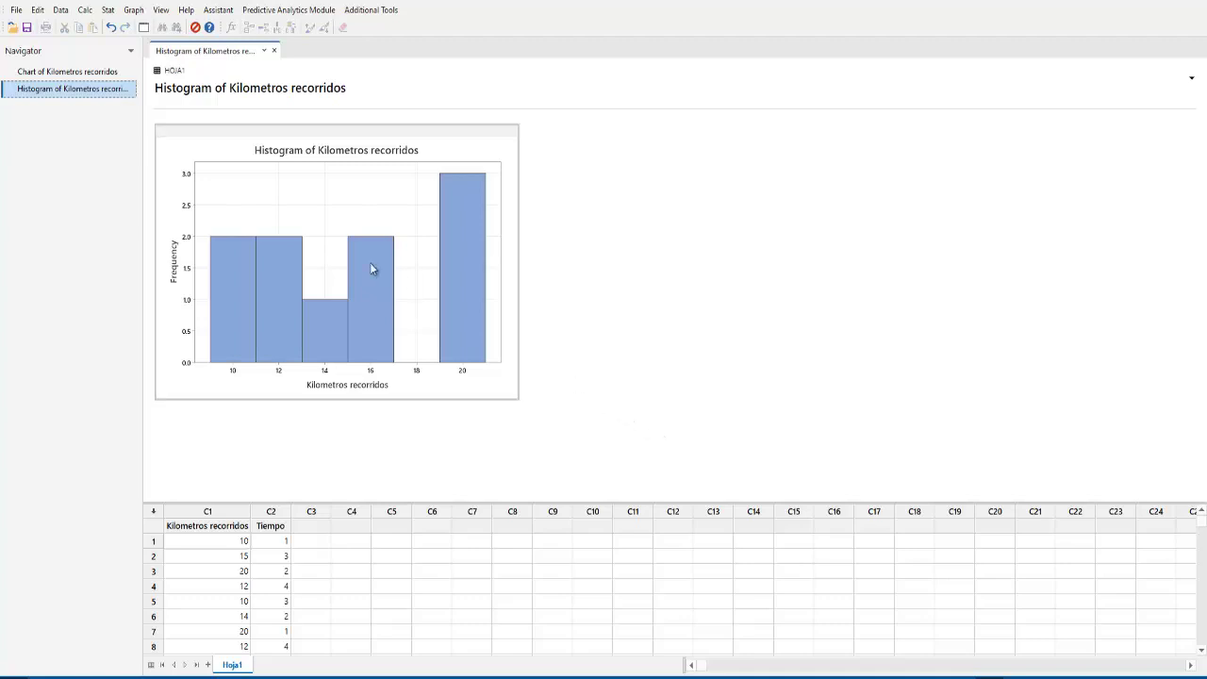
Compare the bar chart with the histogram of Kilometros recorridos and examine the value and bin of the histogram bars
left_click(104, 74)
left_click(98, 86)
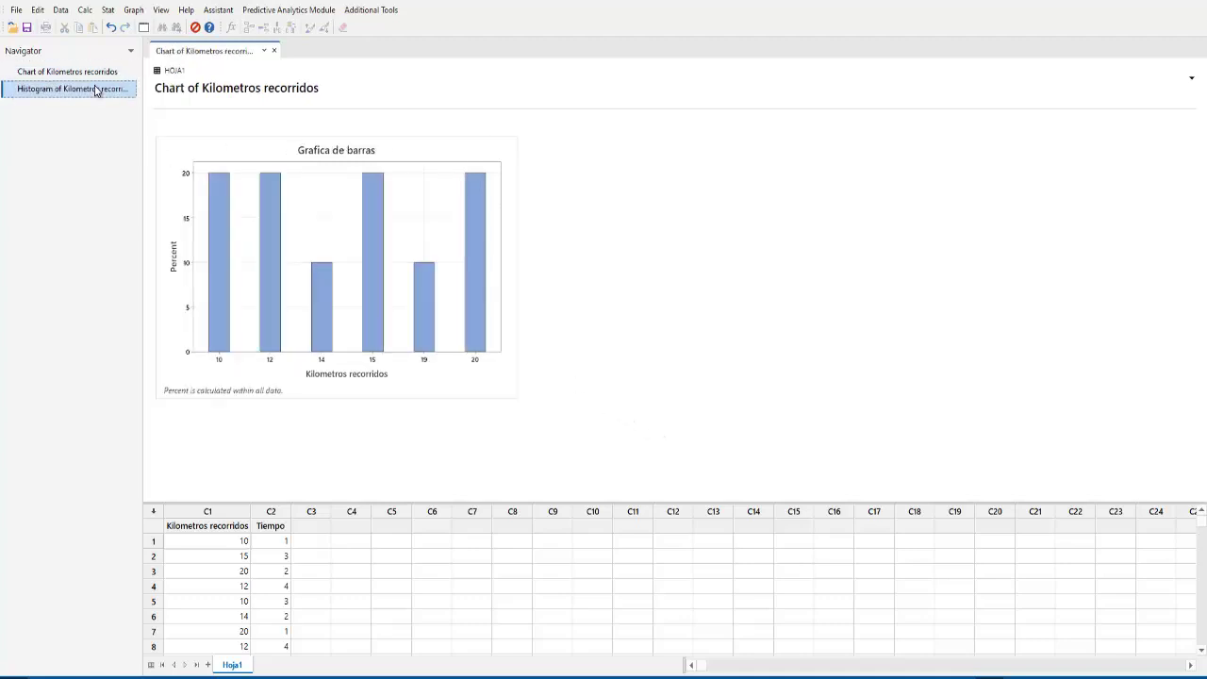
mouse_move(228, 356)
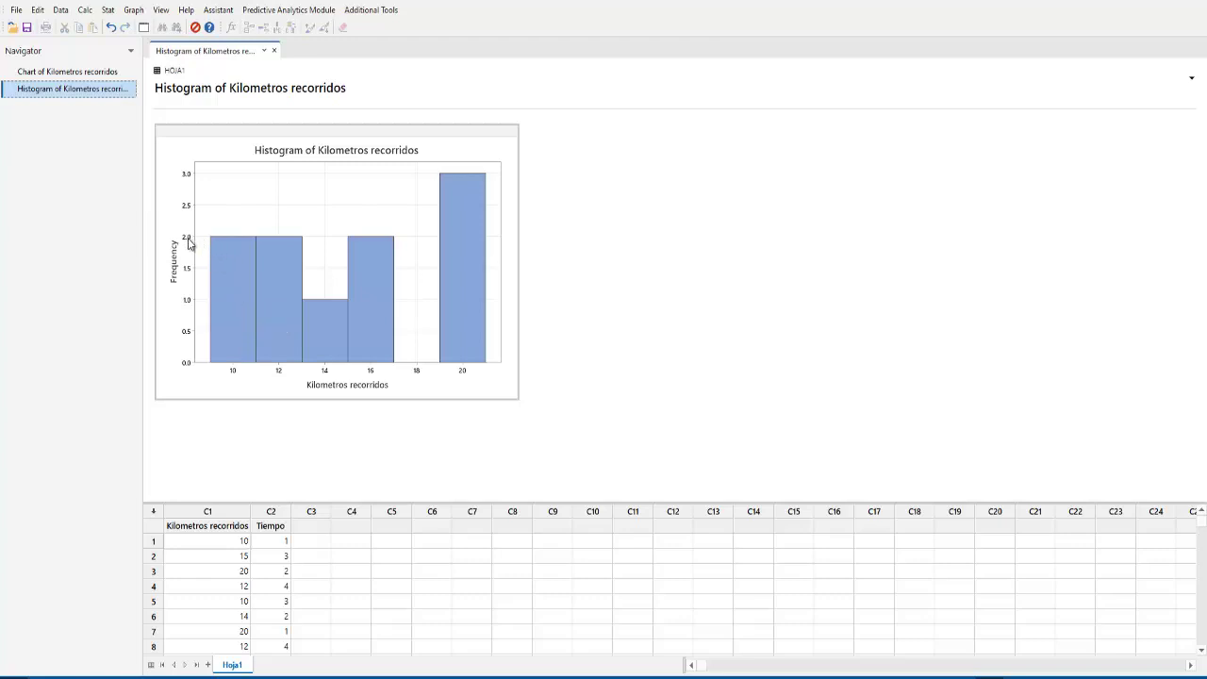
mouse_move(224, 271)
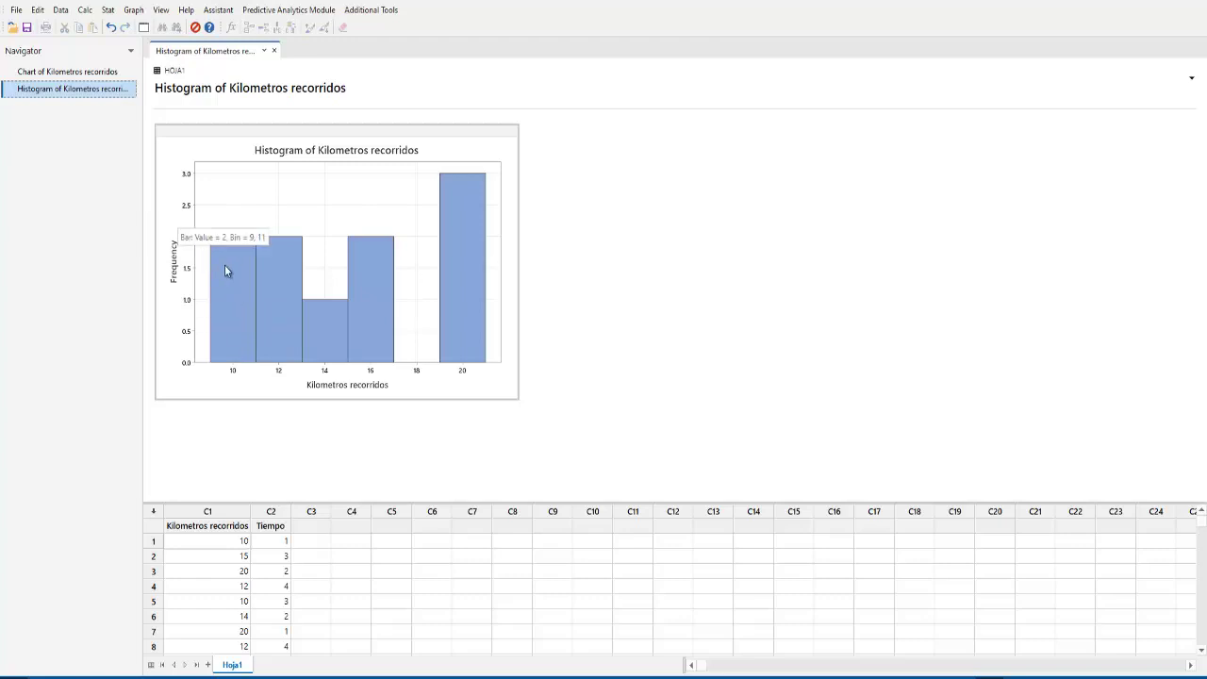
mouse_move(274, 280)
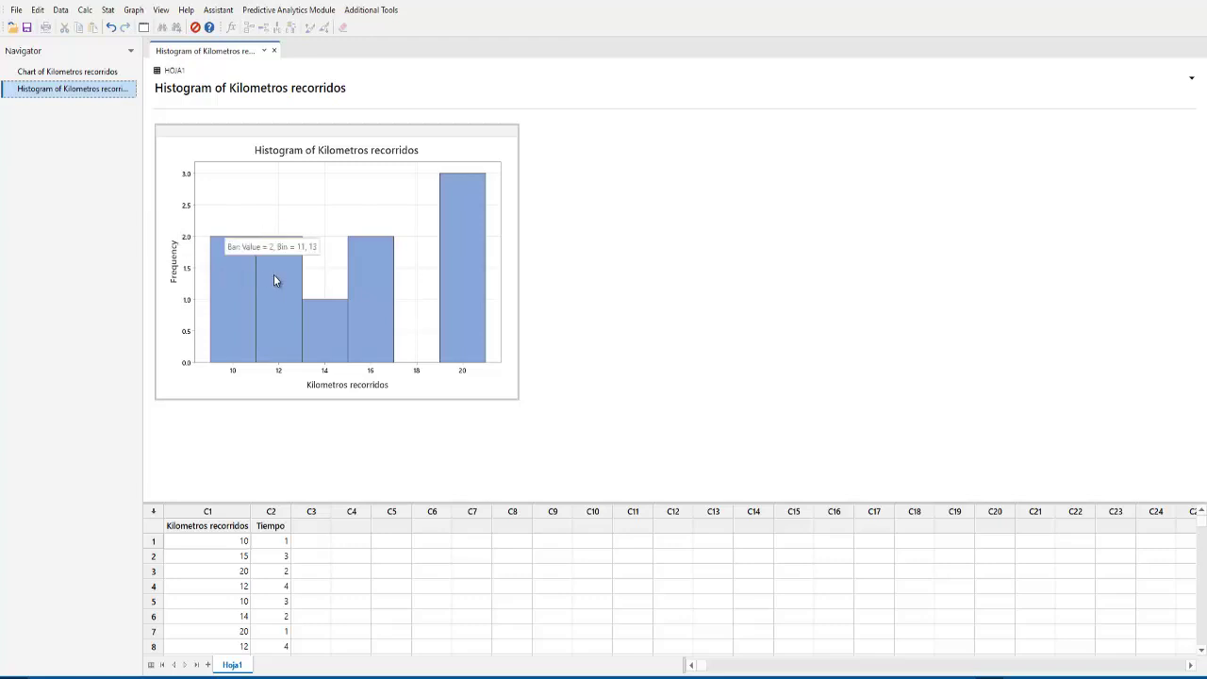
mouse_move(343, 344)
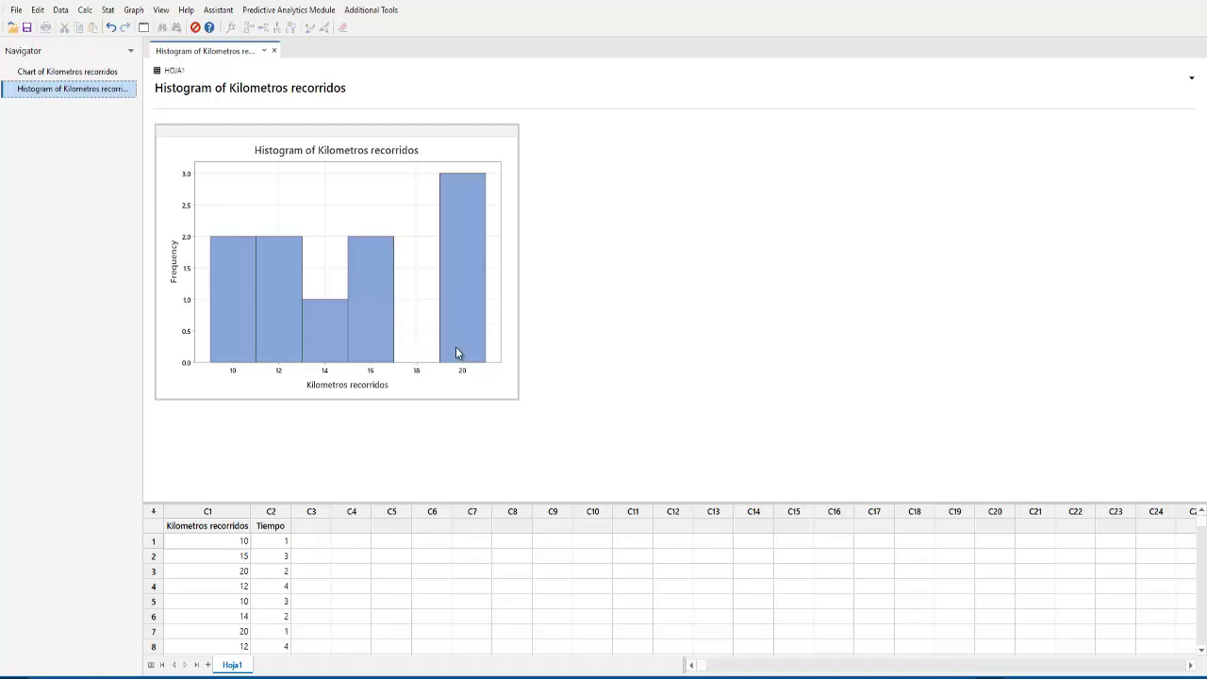
mouse_move(450, 348)
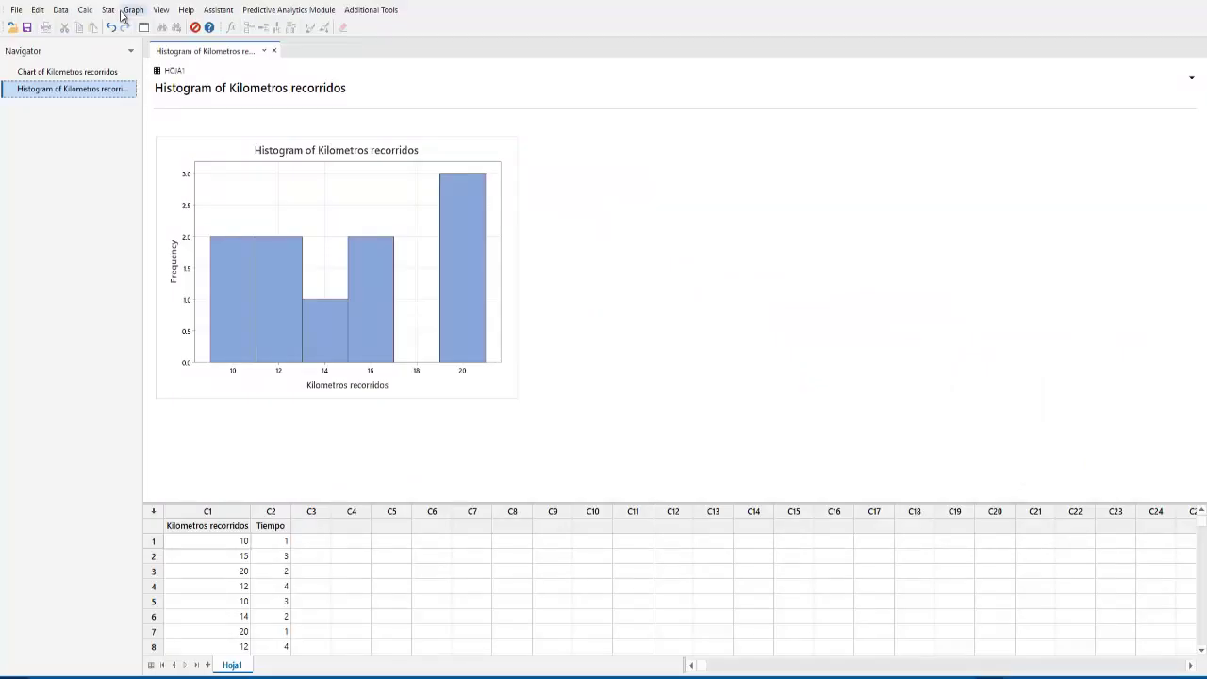
Create a simple bar chart of counts of unique values for Kilometros recorridos, displaying symbols and a connect line instead of bars
left_click(131, 11)
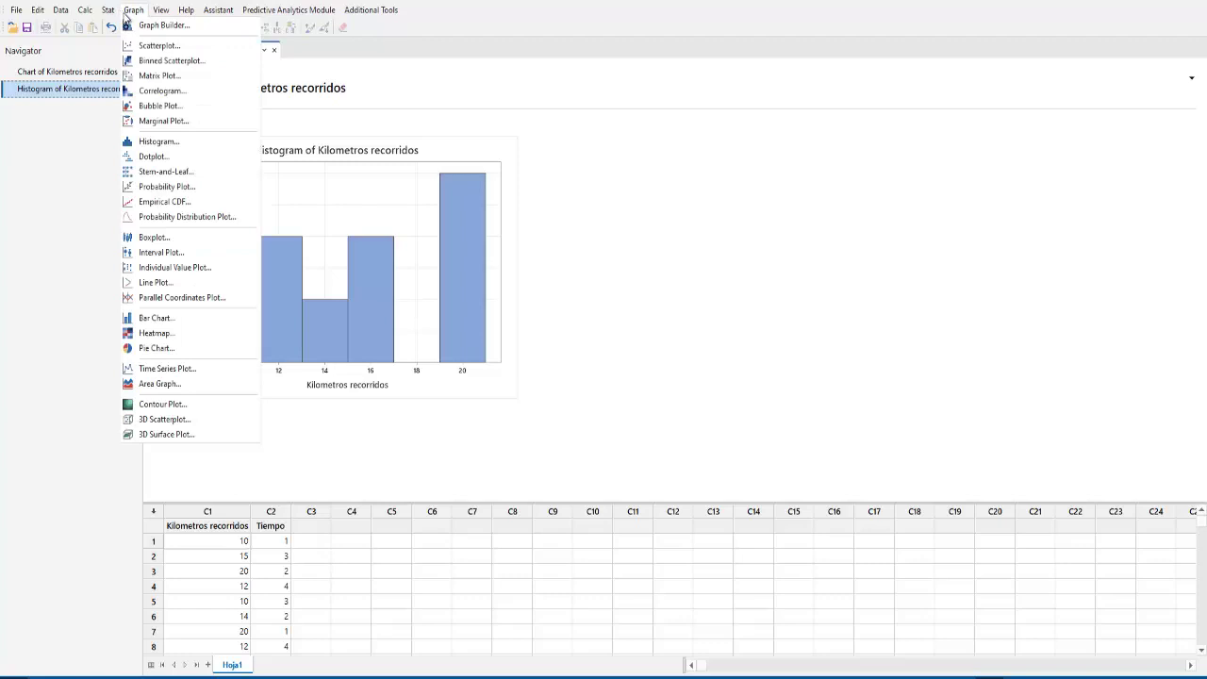
left_click(249, 322)
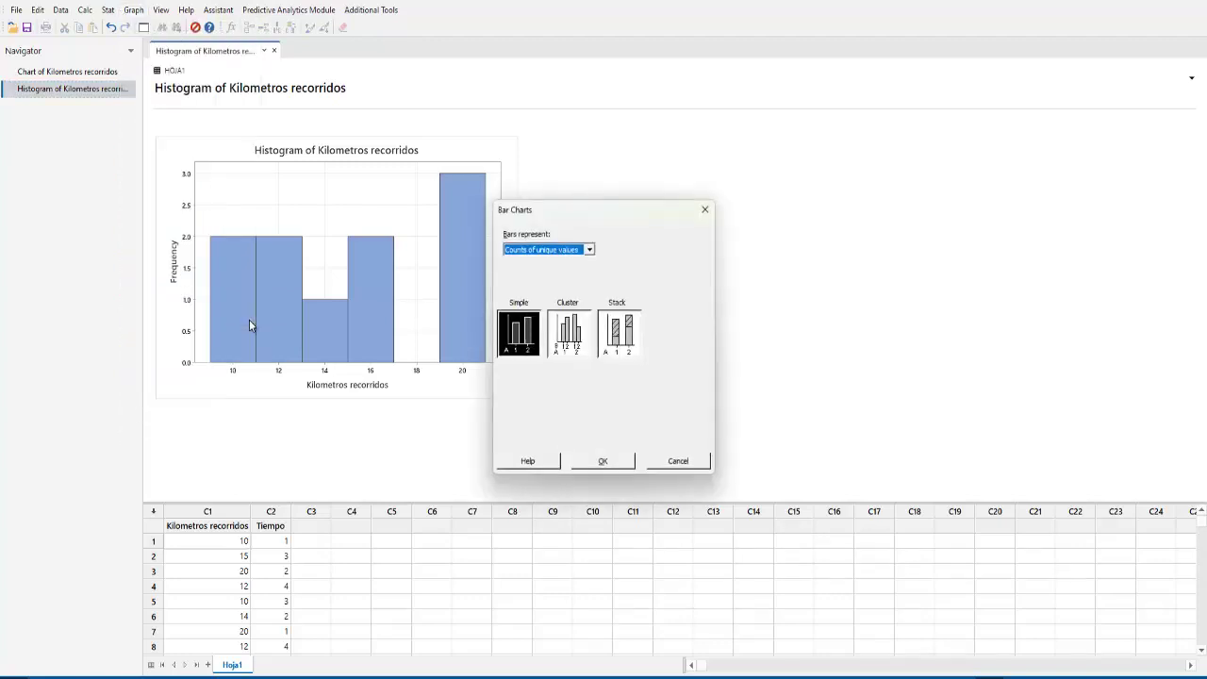
left_click(604, 461)
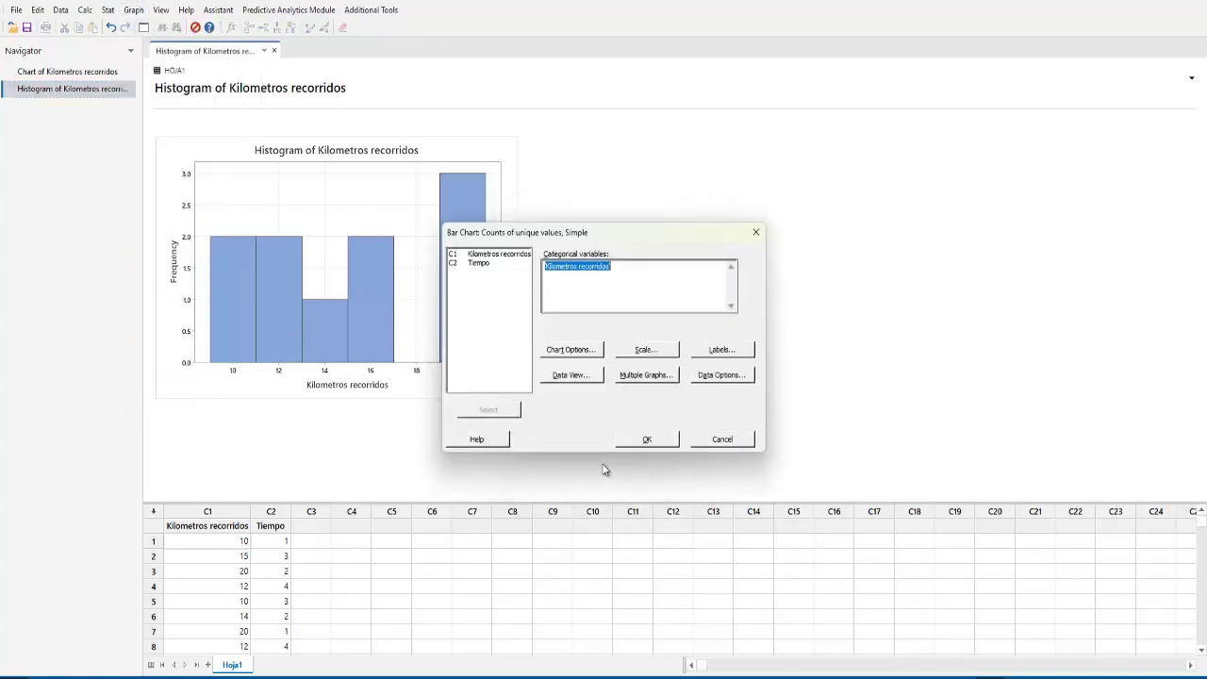
left_click(569, 375)
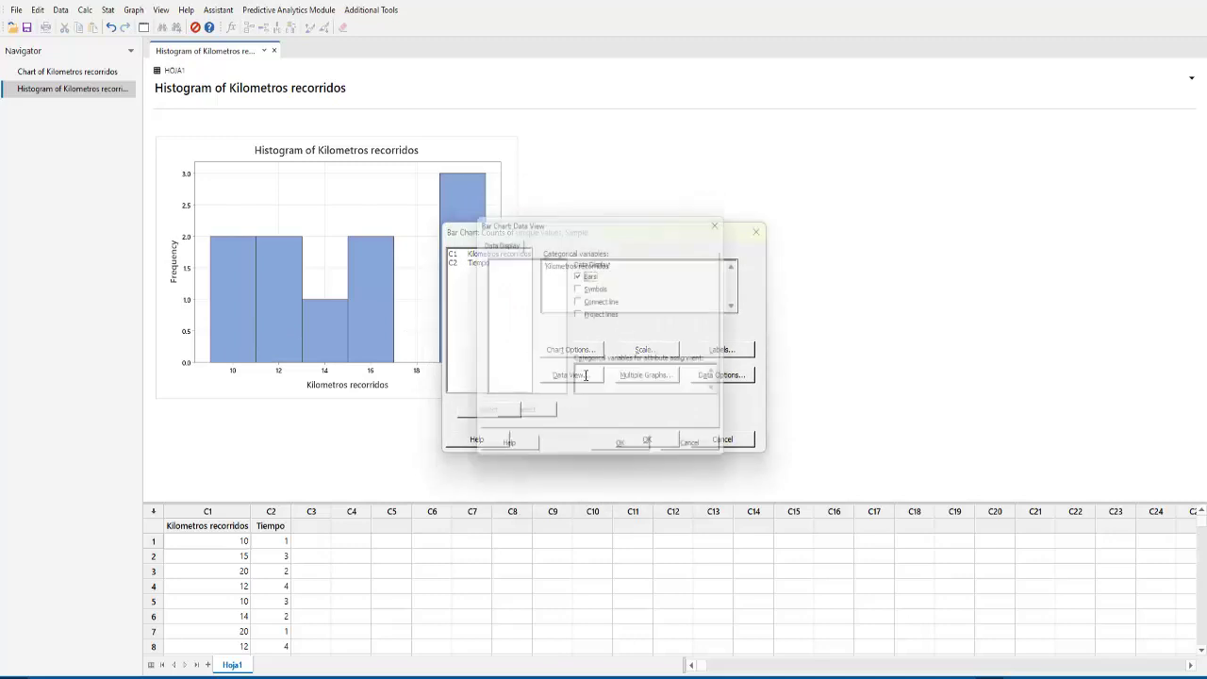
left_click_drag(611, 227, 920, 208)
left_click(899, 255)
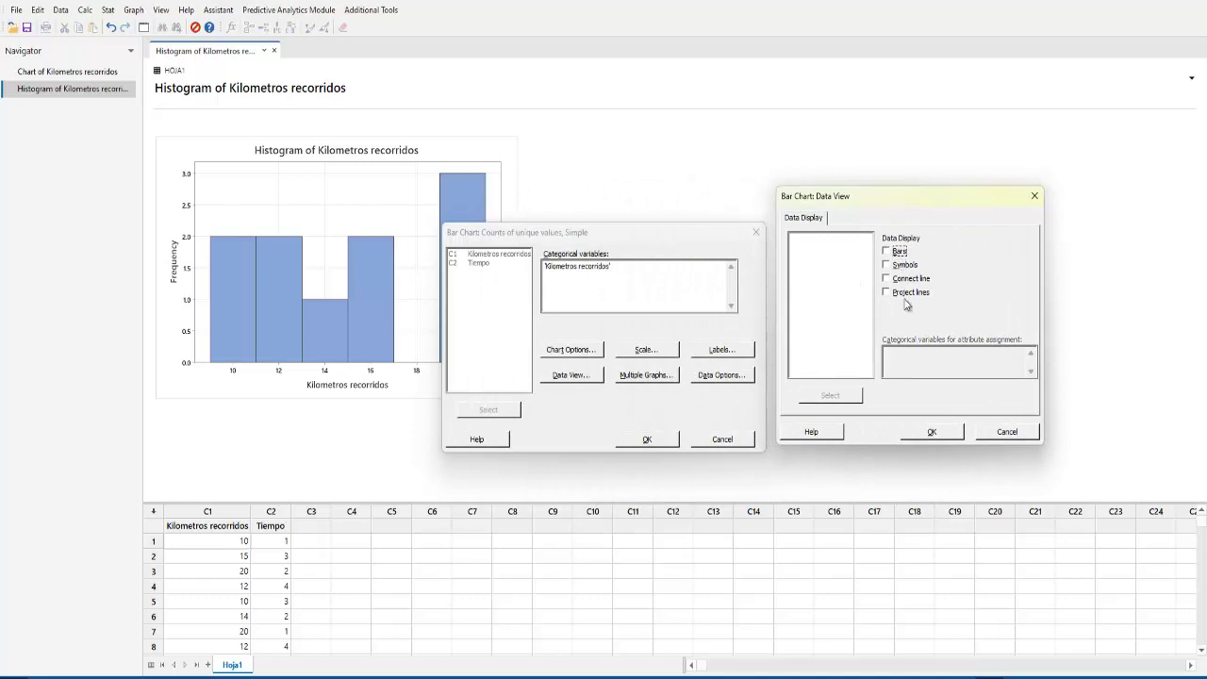
left_click(909, 279)
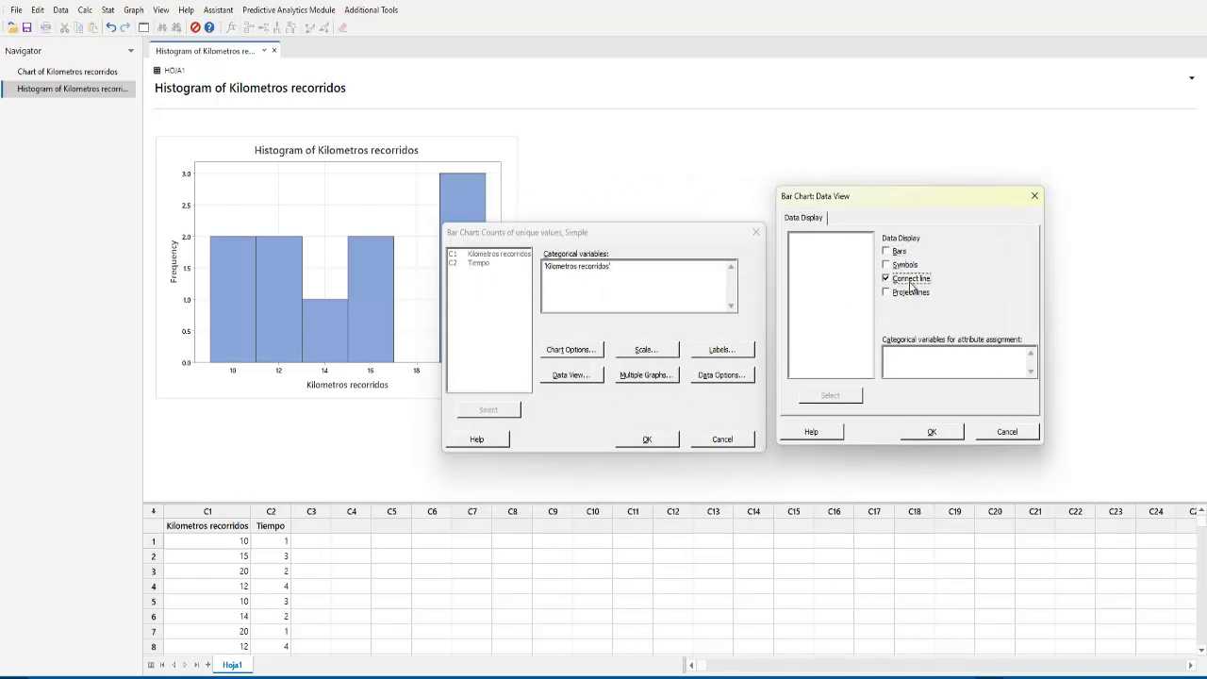
left_click(904, 264)
left_click(949, 433)
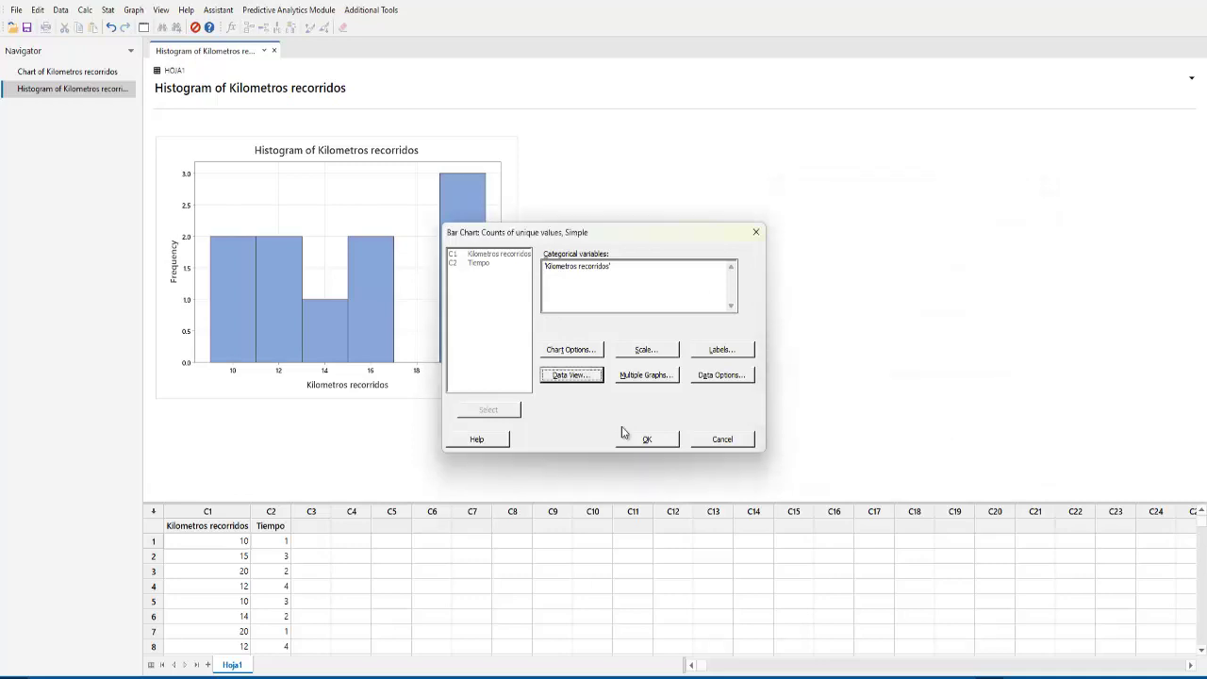
left_click(583, 267)
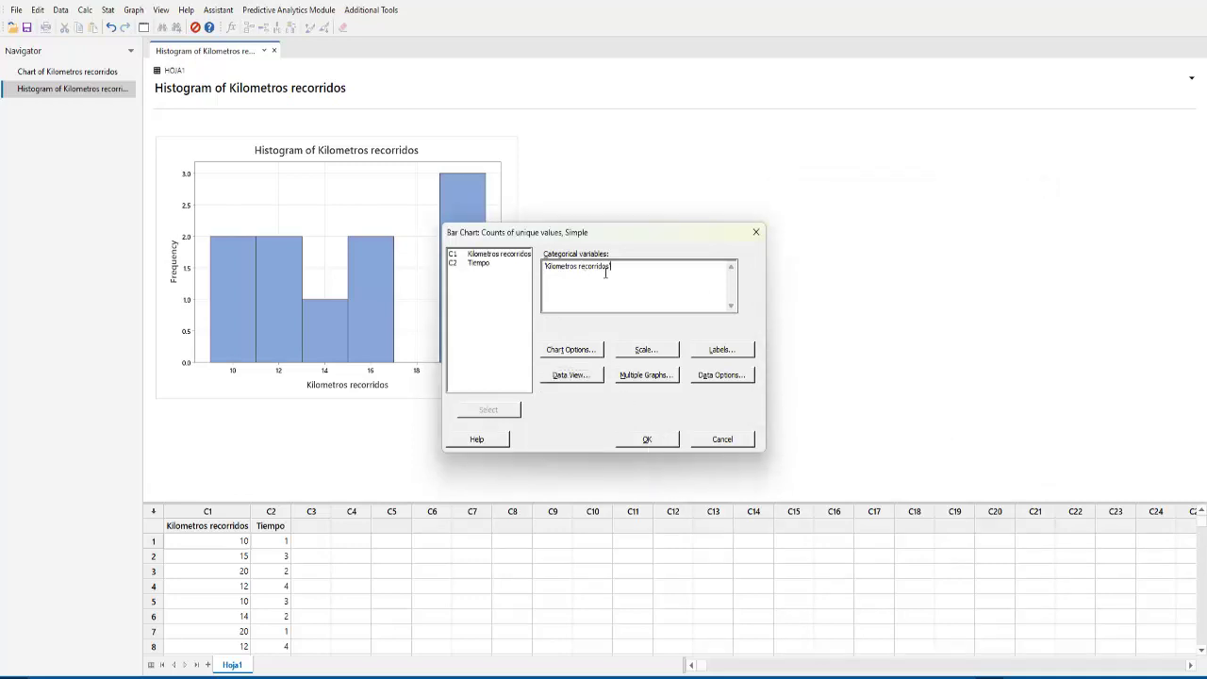
double_click(584, 267)
left_click(649, 439)
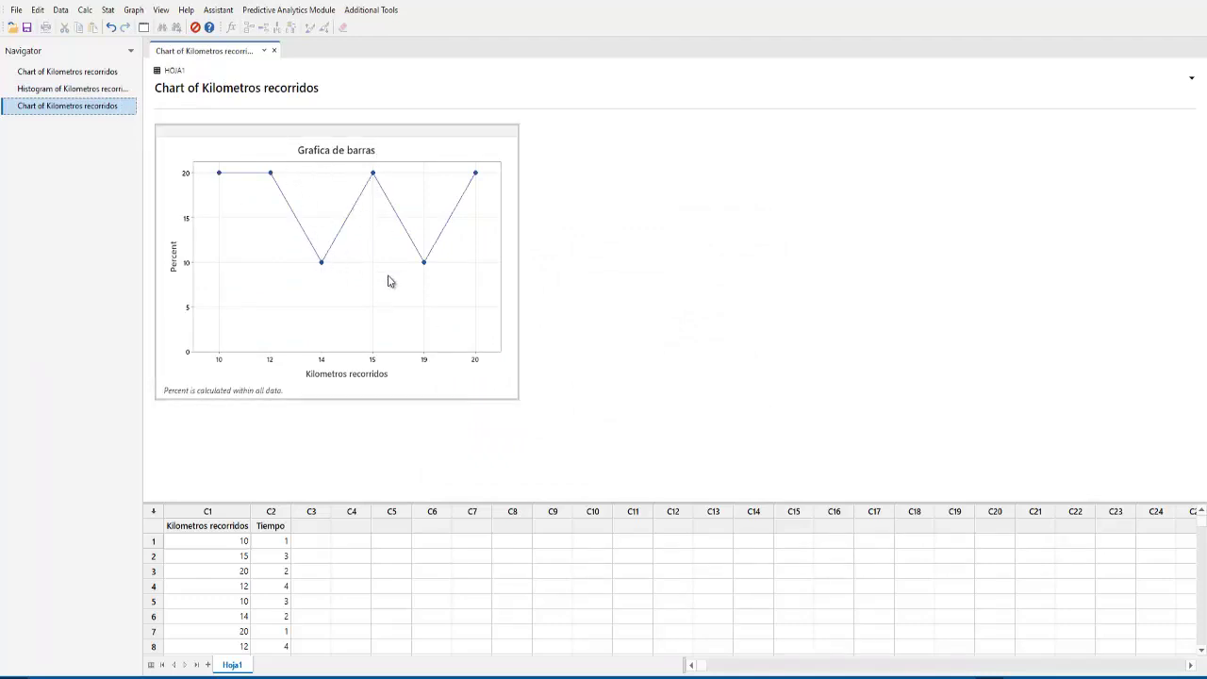
Change the title of the new line chart to "Poligono de frecuencias"
double_click(330, 166)
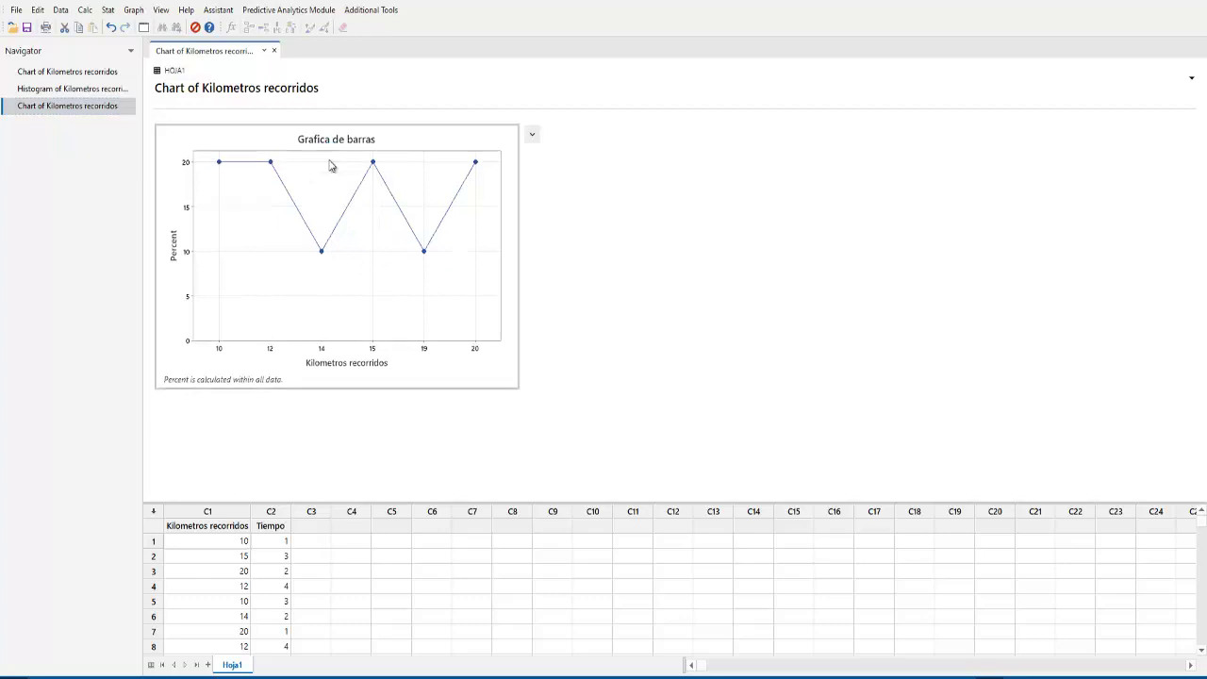
left_click(637, 200)
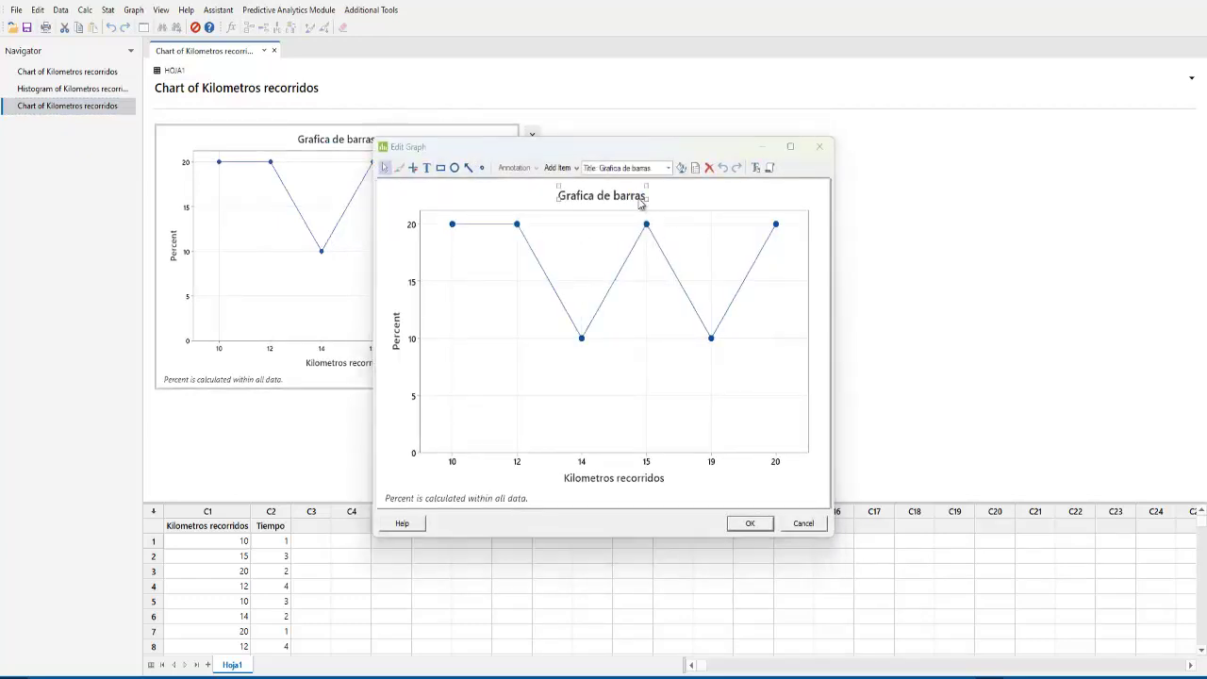
double_click(639, 198)
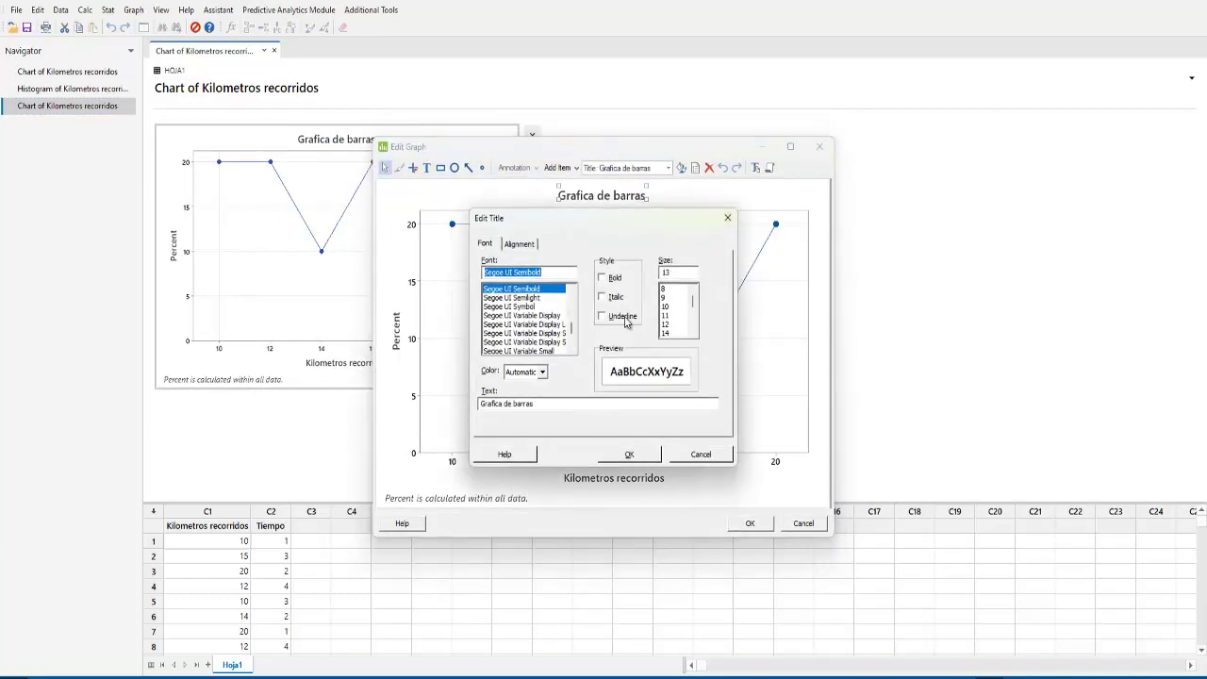
left_click_drag(533, 404, 421, 397)
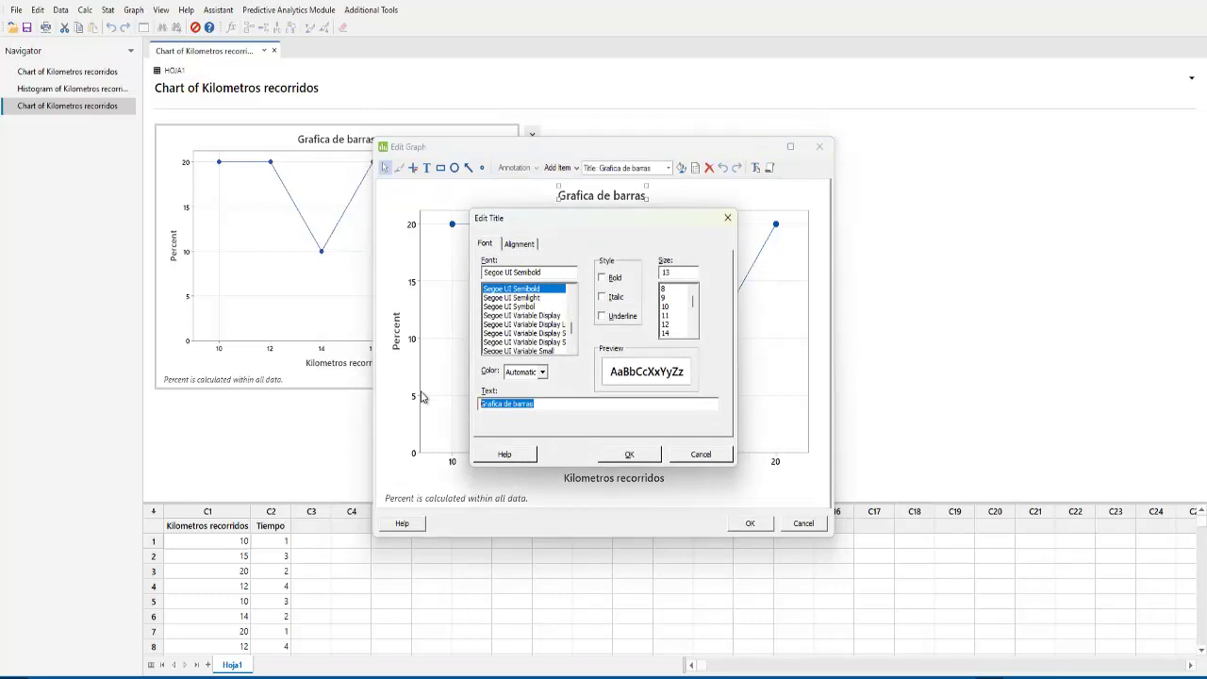
type("Poligono de frecuencias")
key("Return")
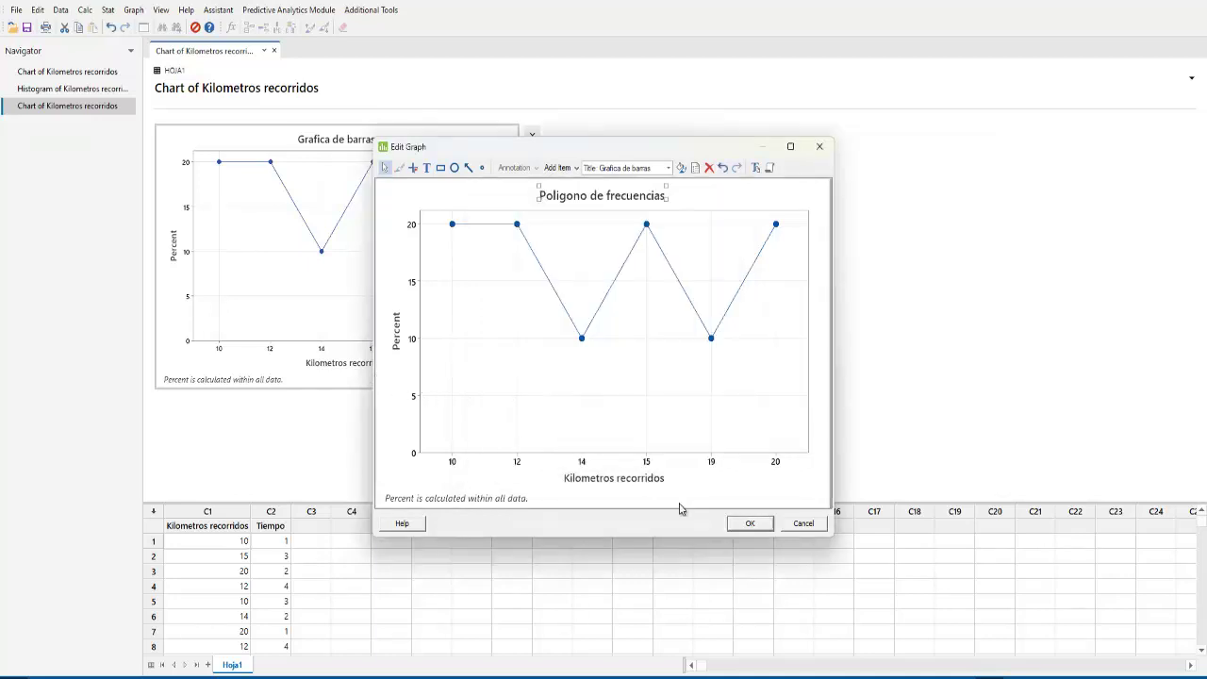
left_click(756, 526)
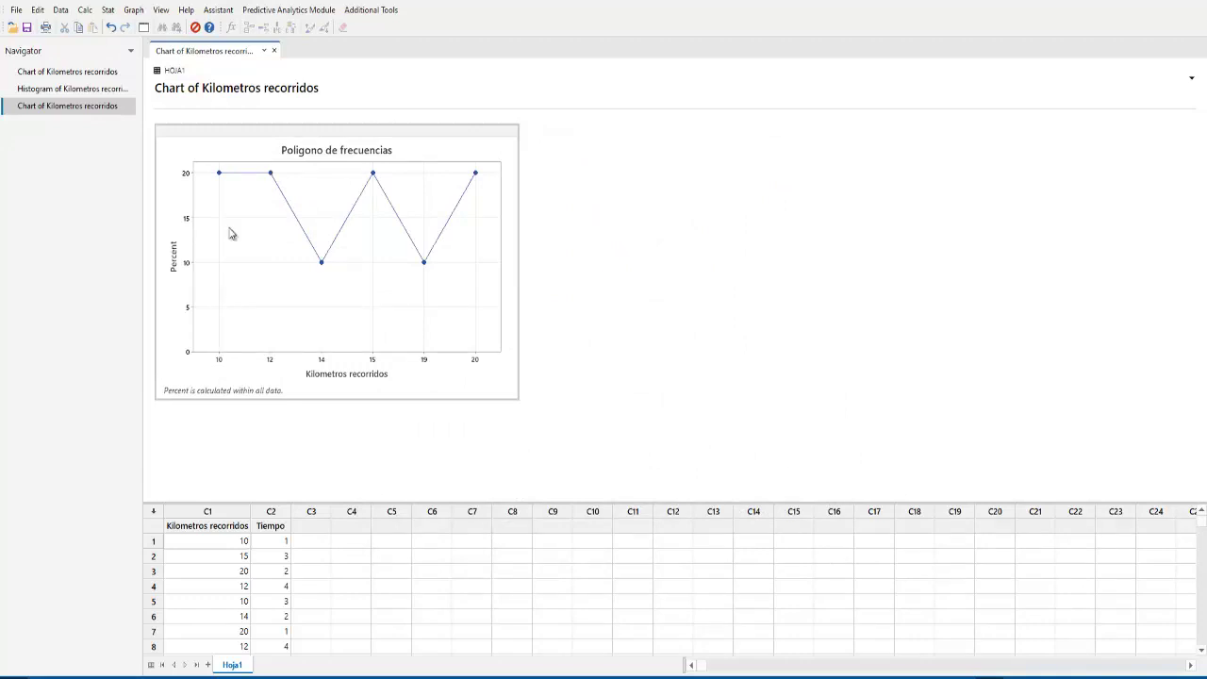
Examine the group and value of each point on the frequency polygon
mouse_move(221, 180)
mouse_move(271, 175)
mouse_move(321, 265)
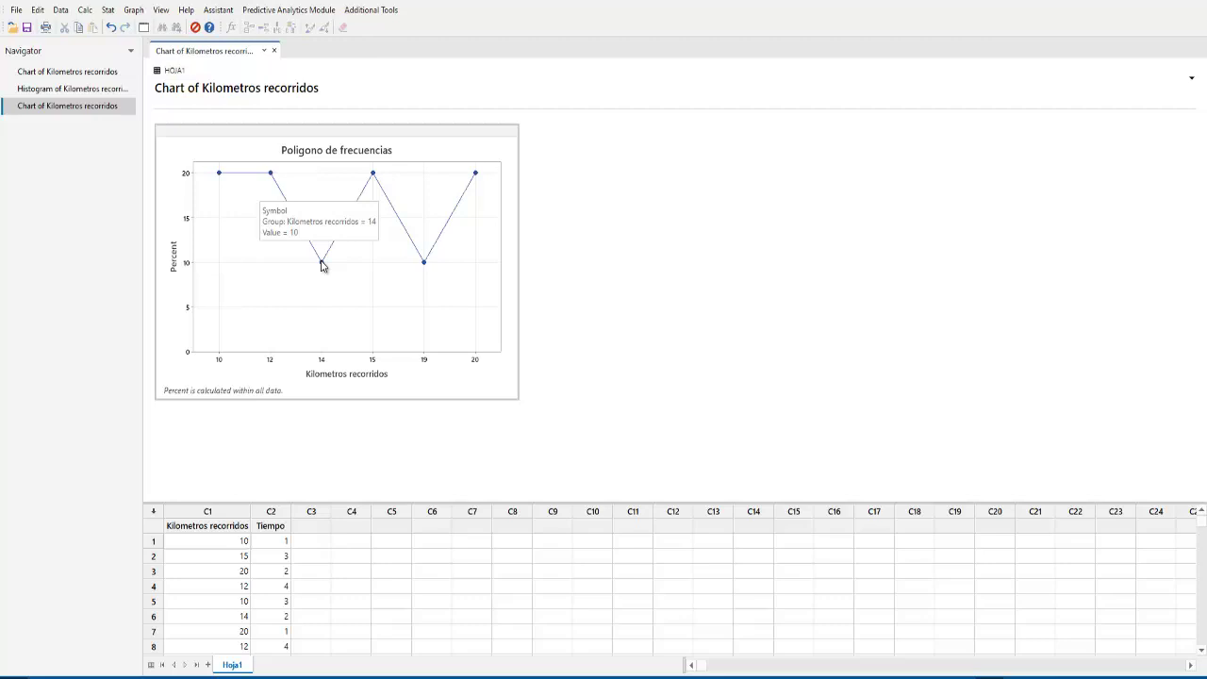
mouse_move(375, 181)
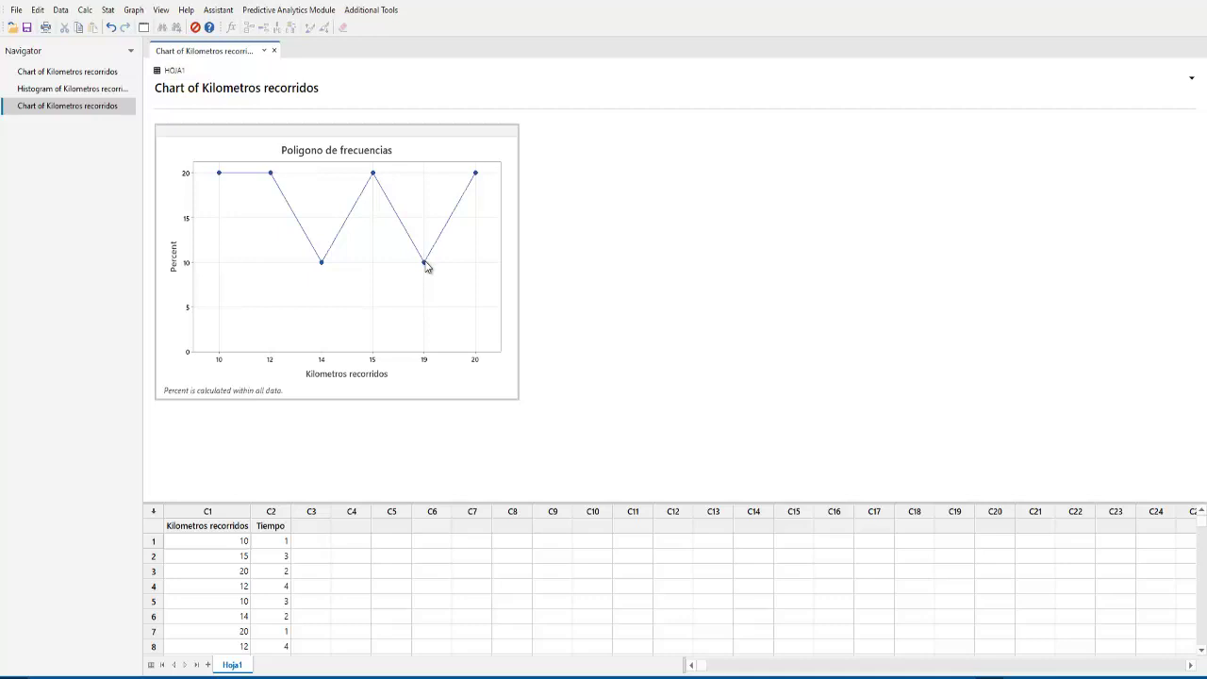
mouse_move(426, 267)
right_click(420, 216)
left_click(741, 366)
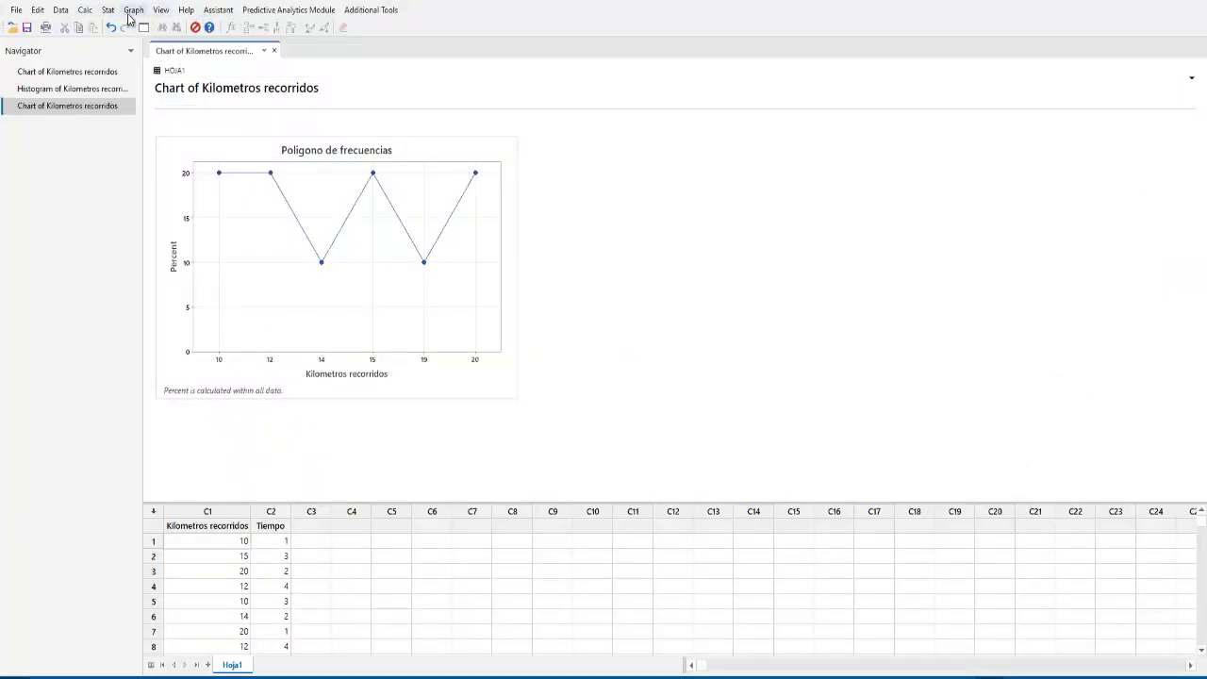
Set up a simple bar chart from one column of values, with bars representing values from a table
left_click(132, 10)
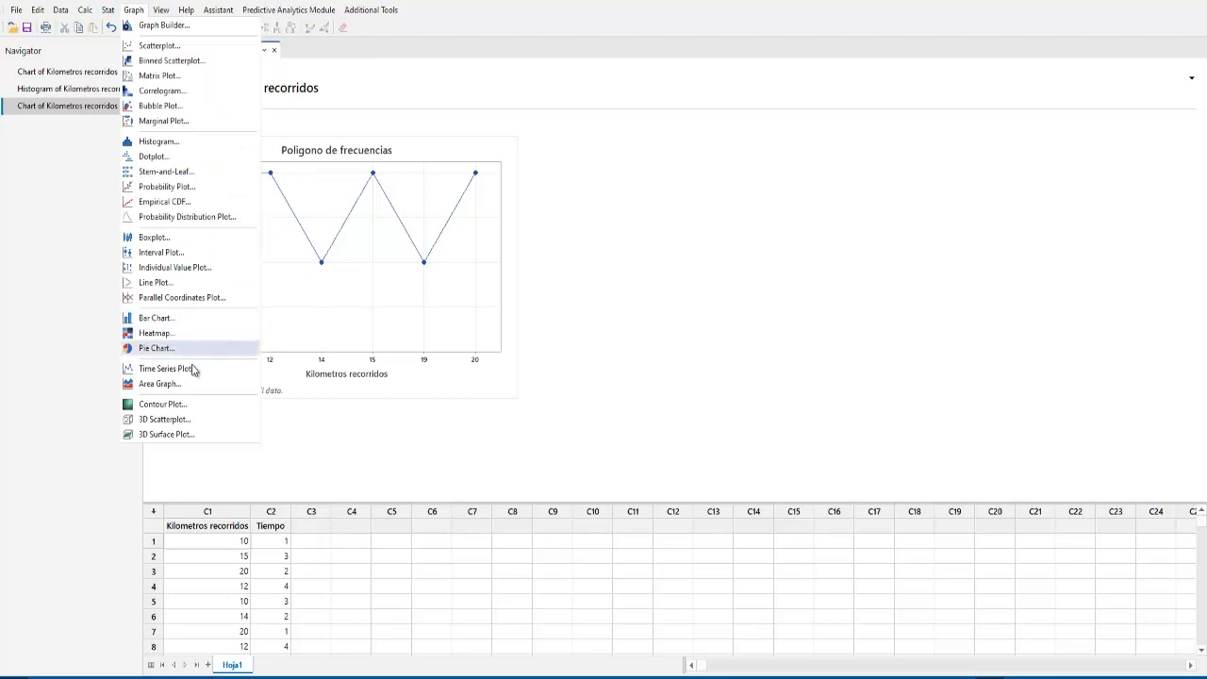
left_click(156, 319)
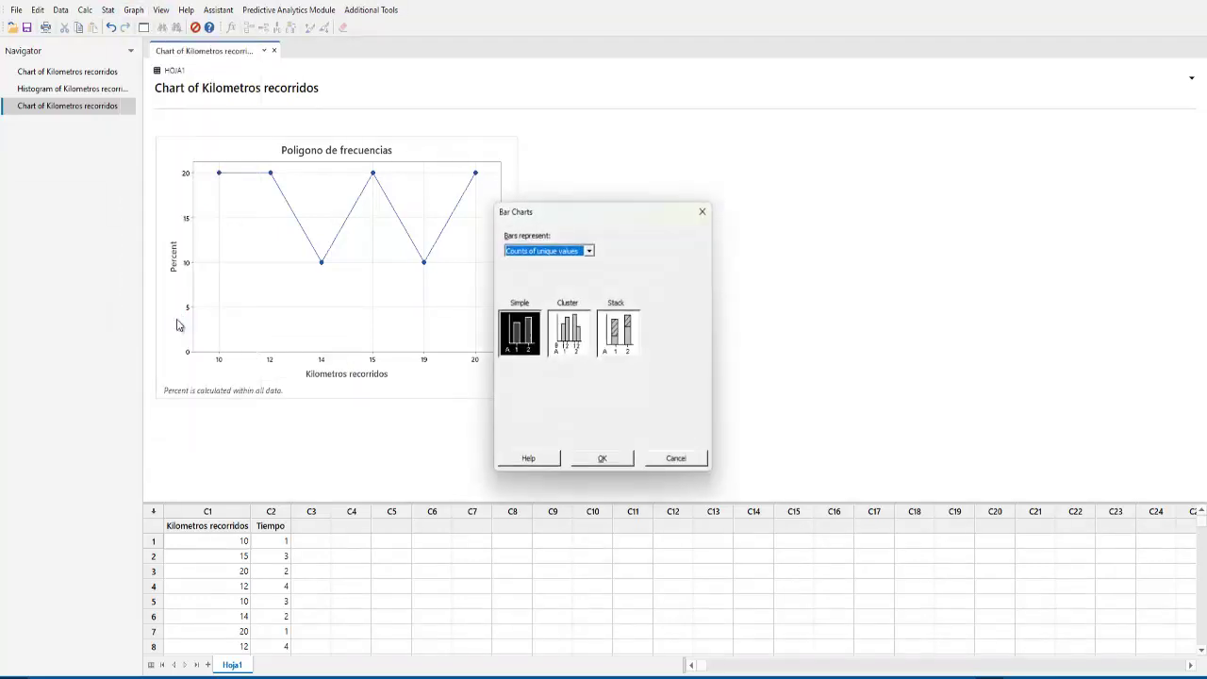
left_click(568, 252)
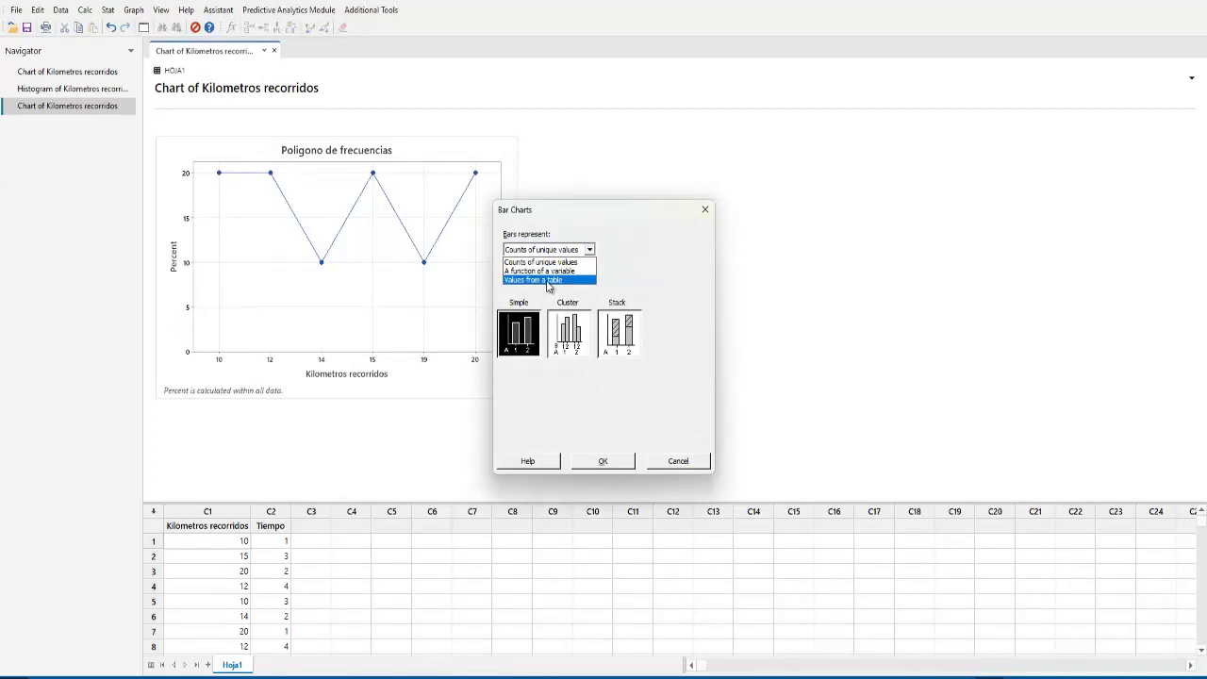
left_click(548, 280)
left_click(517, 345)
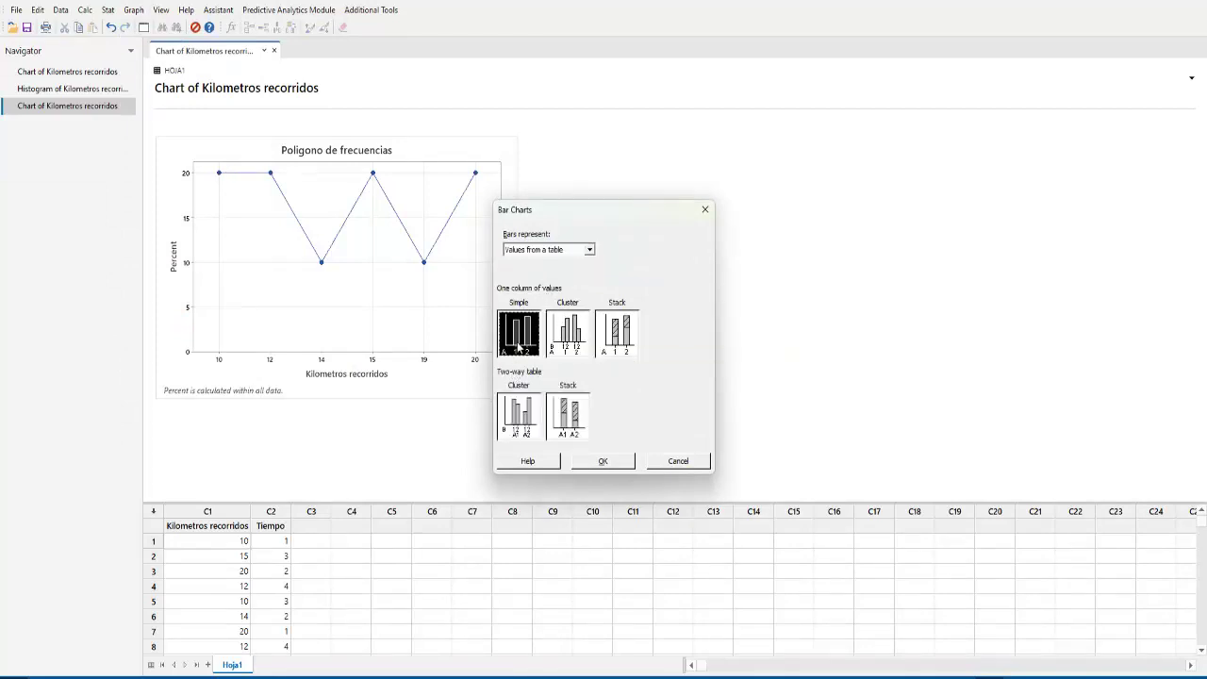
left_click(602, 460)
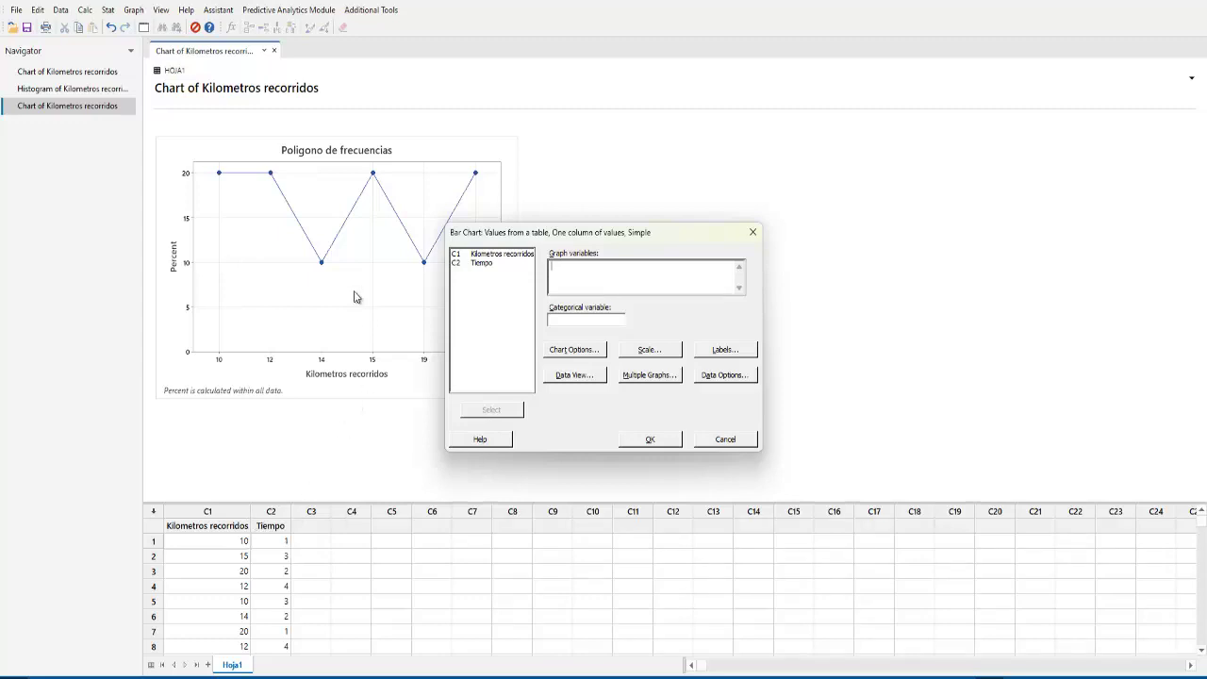
Assign Tiempo as the graph variable and Kilometros recorridos as the categorical variable of the bar chart
left_click(477, 263)
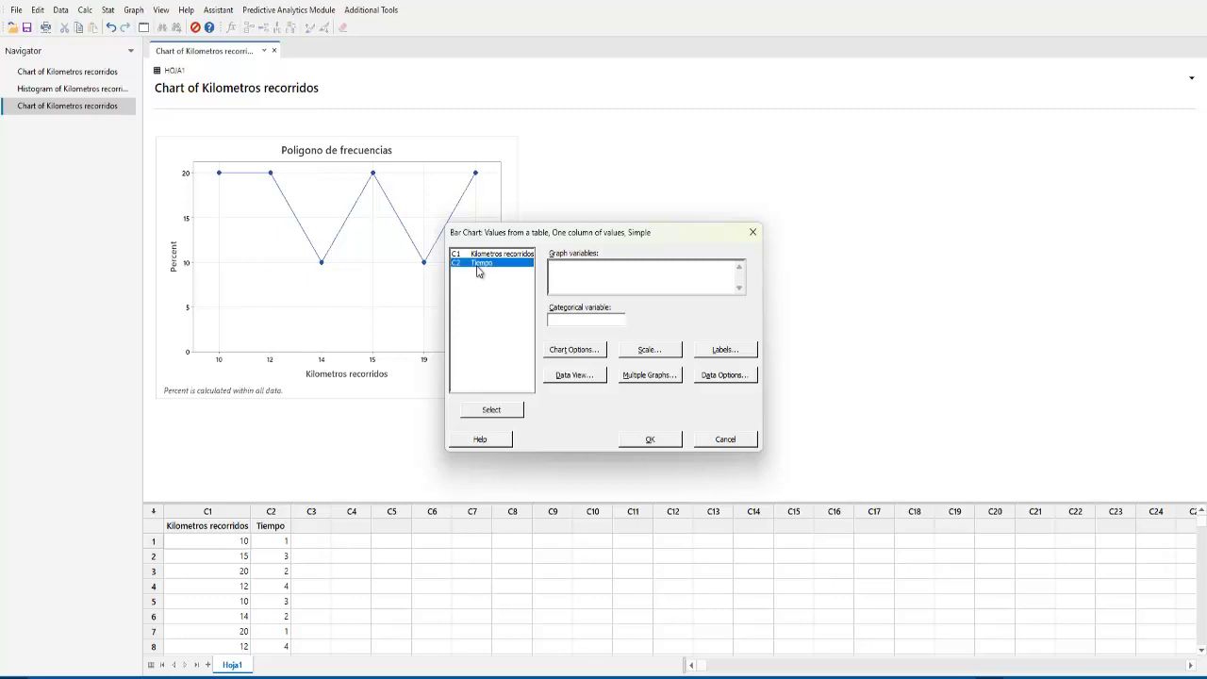
left_click(494, 410)
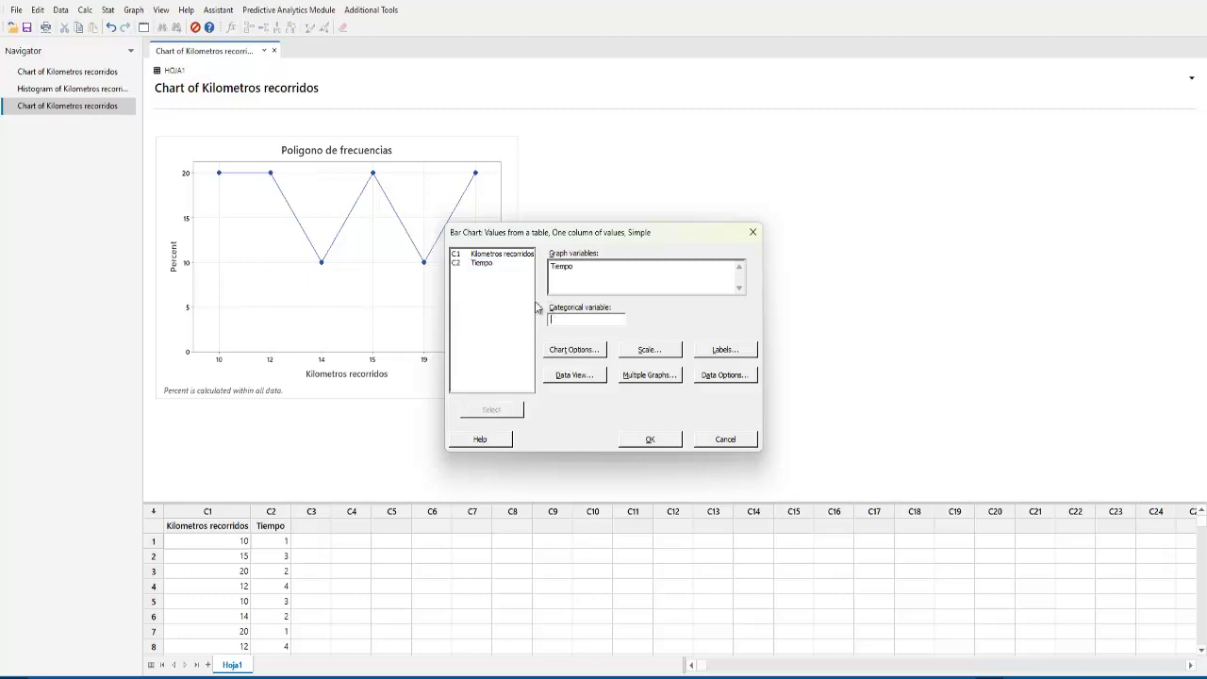
left_click(509, 255)
left_click(517, 412)
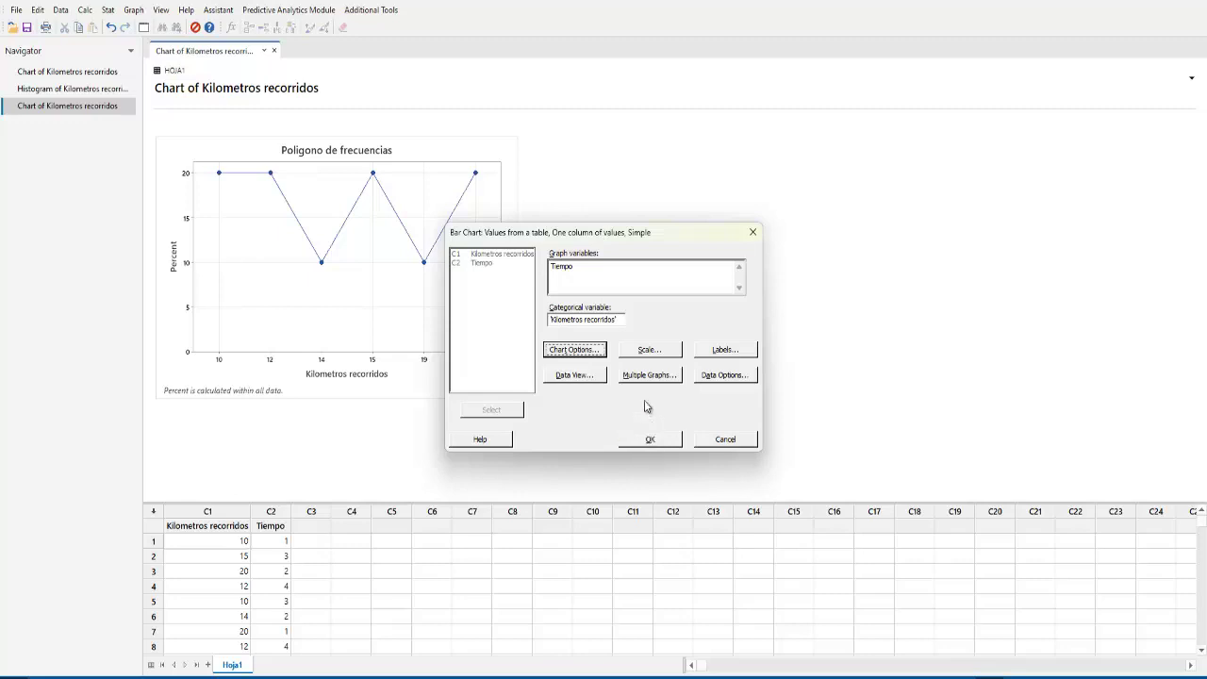
Add symbols and a connect line to the bars in the data display and create the chart
left_click(574, 375)
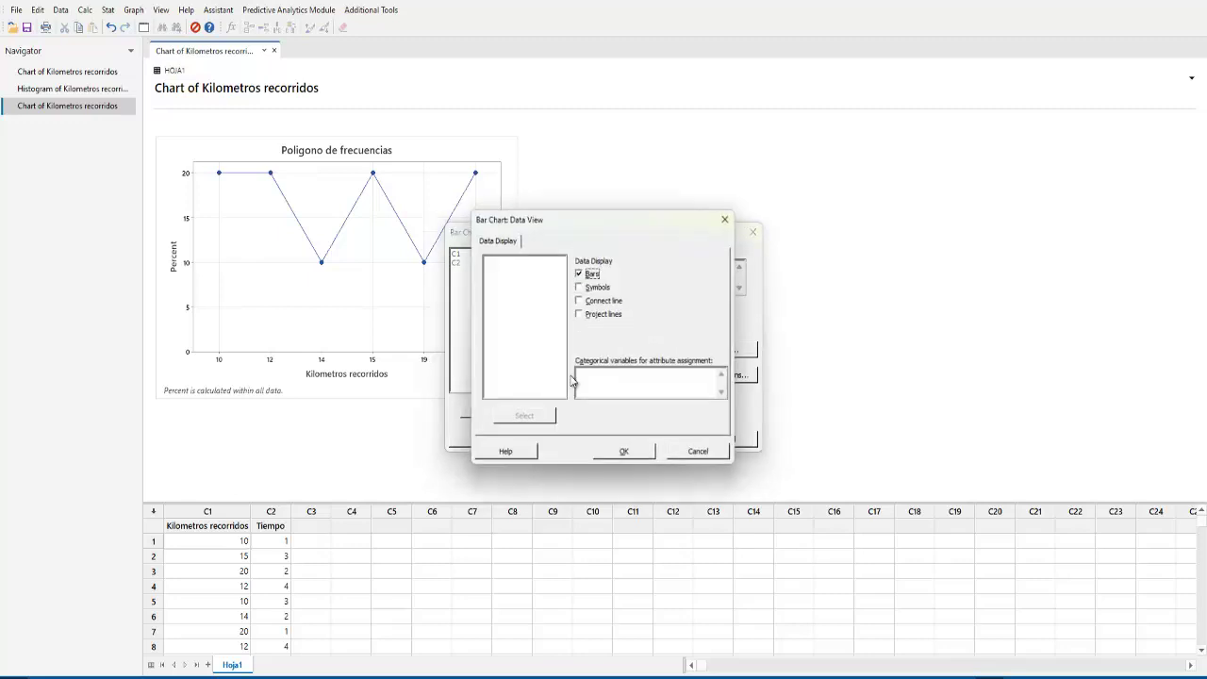
left_click(598, 288)
left_click(601, 302)
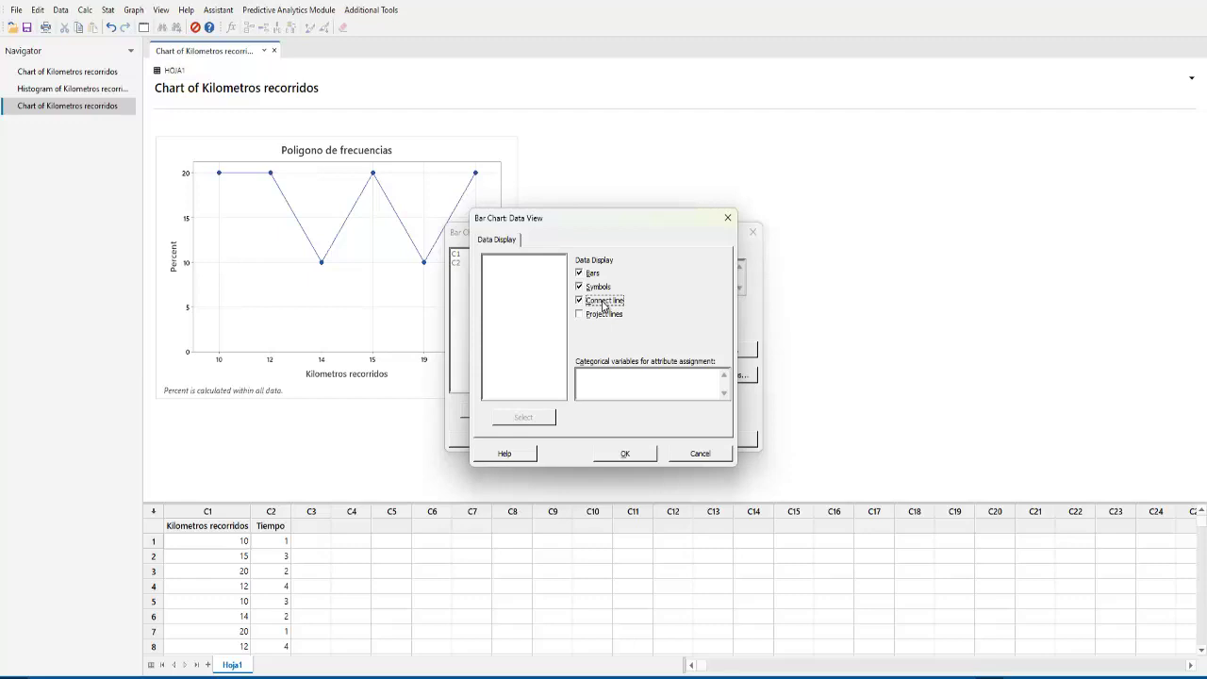
left_click(644, 454)
left_click(666, 443)
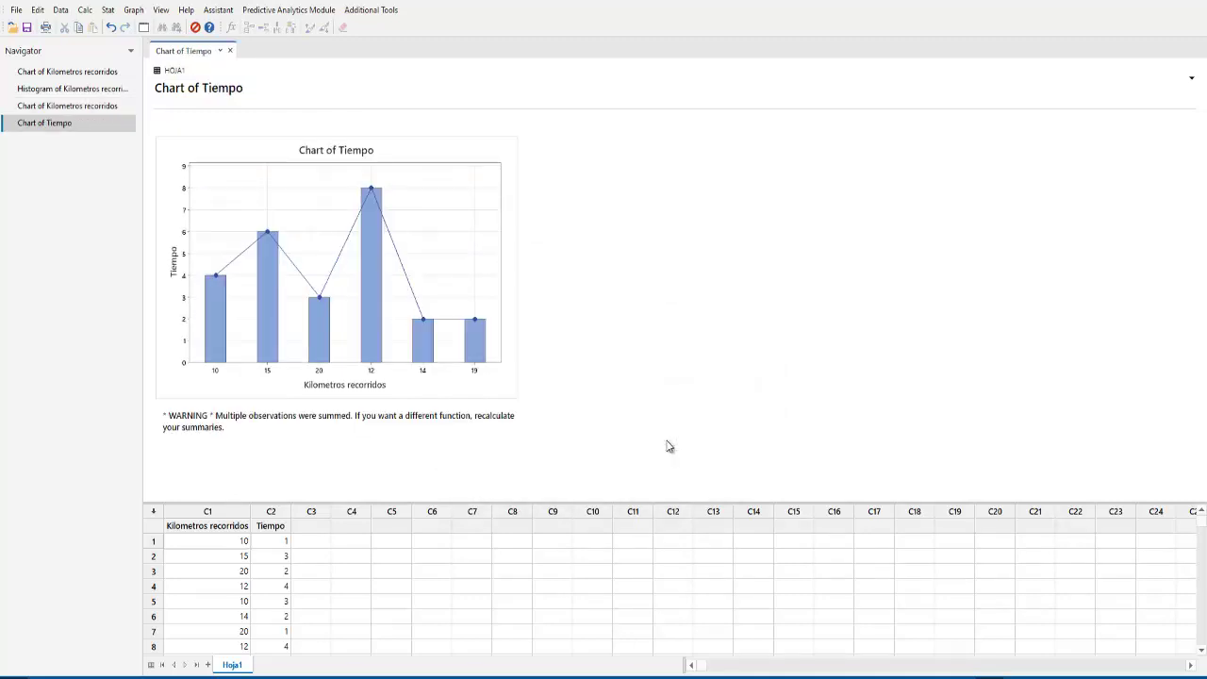
Examine the Kilometros recorridos group and Tiempo value of each bar in the new chart
mouse_move(219, 290)
mouse_move(215, 332)
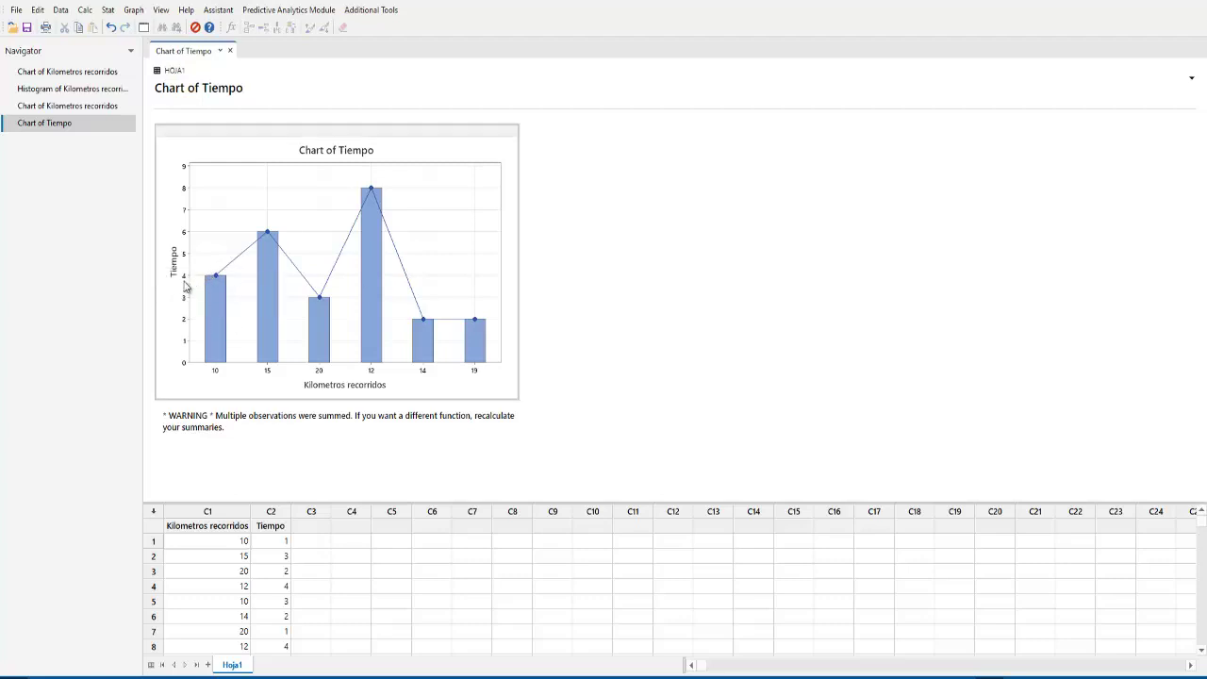
mouse_move(211, 311)
mouse_move(276, 343)
mouse_move(324, 345)
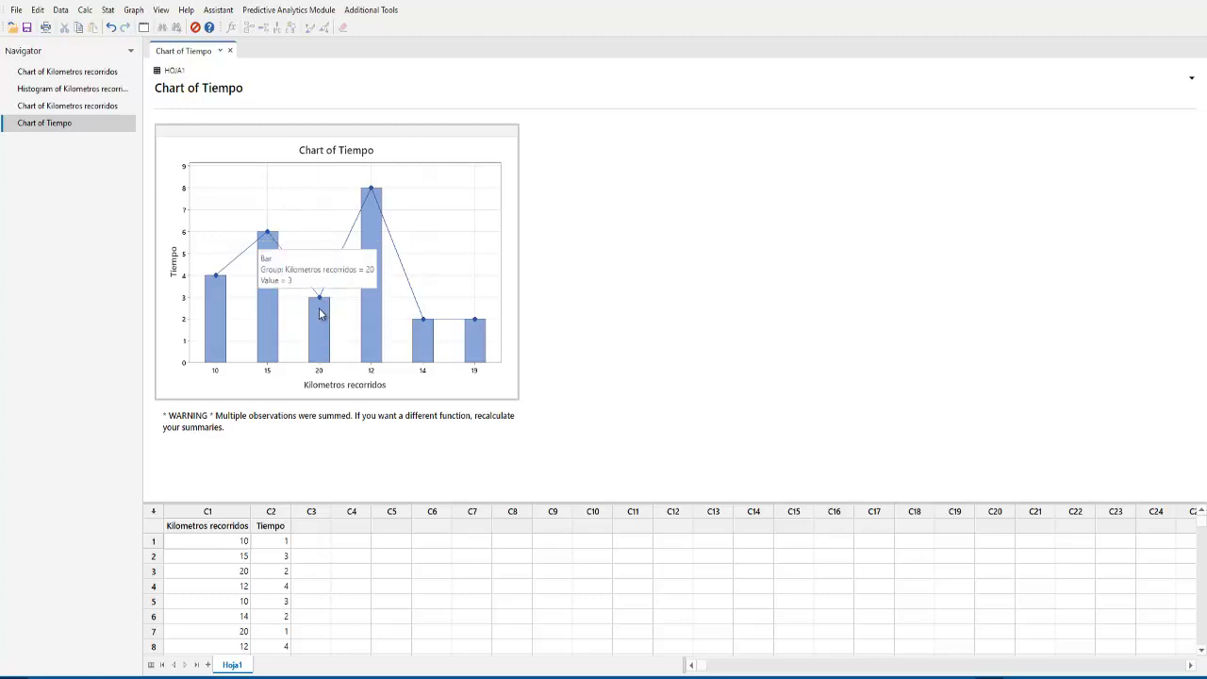
mouse_move(370, 325)
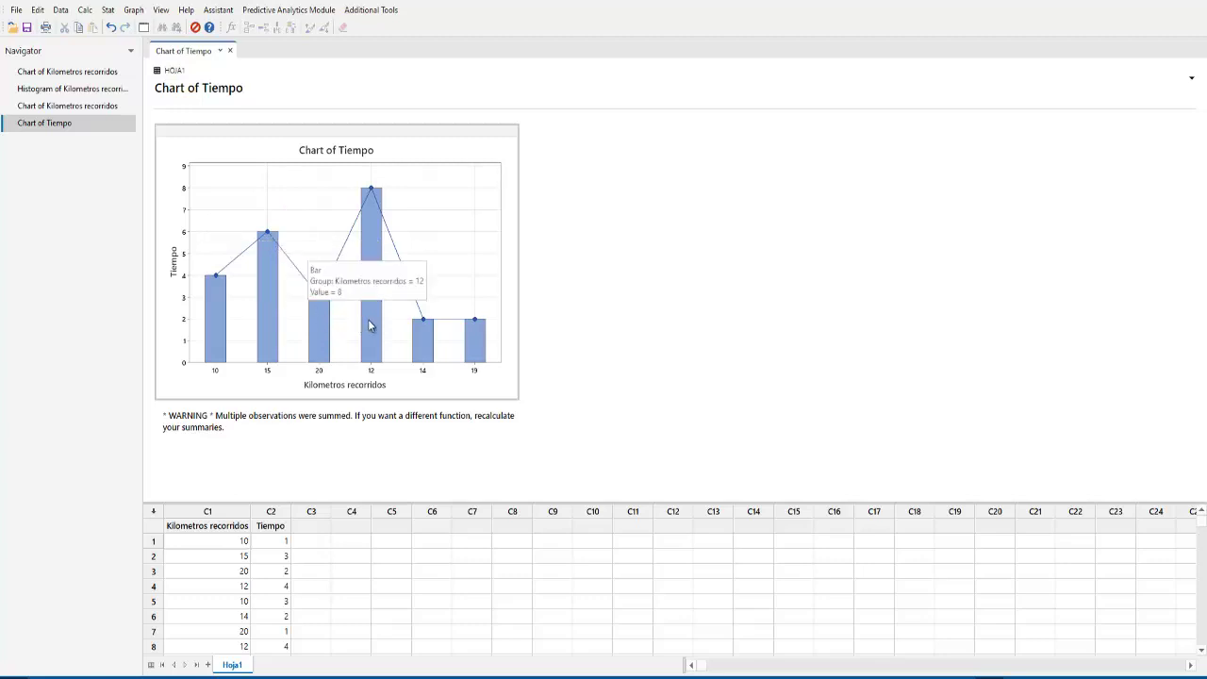
mouse_move(431, 354)
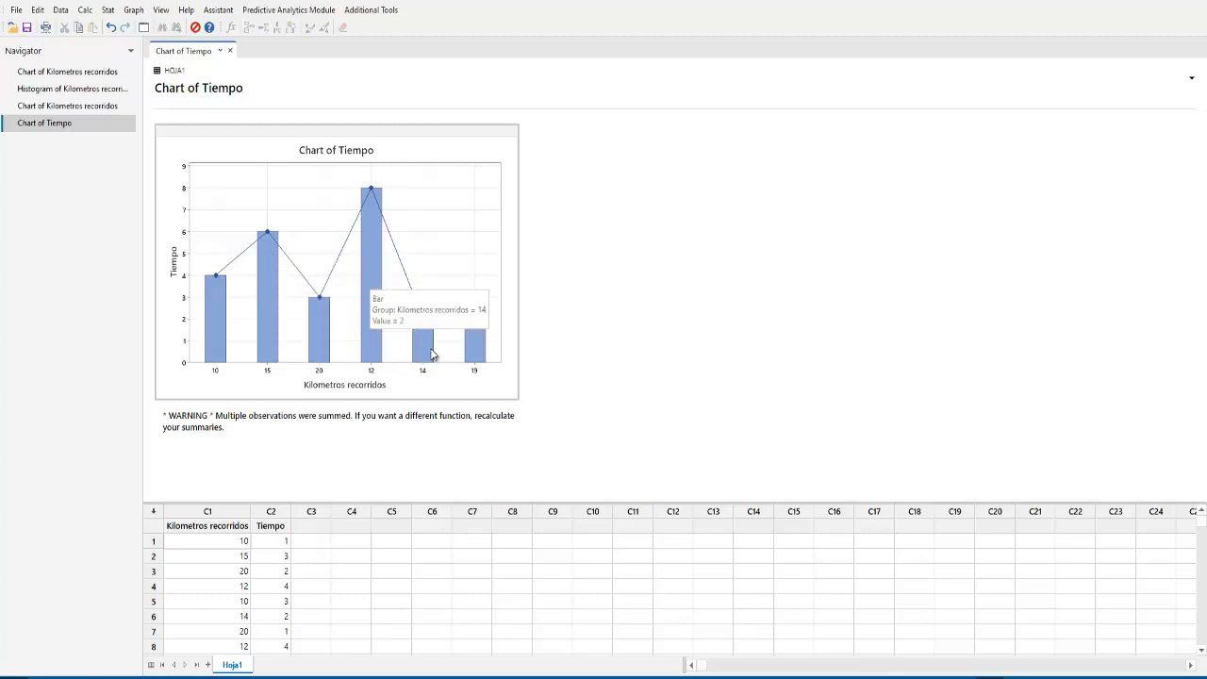
mouse_move(479, 352)
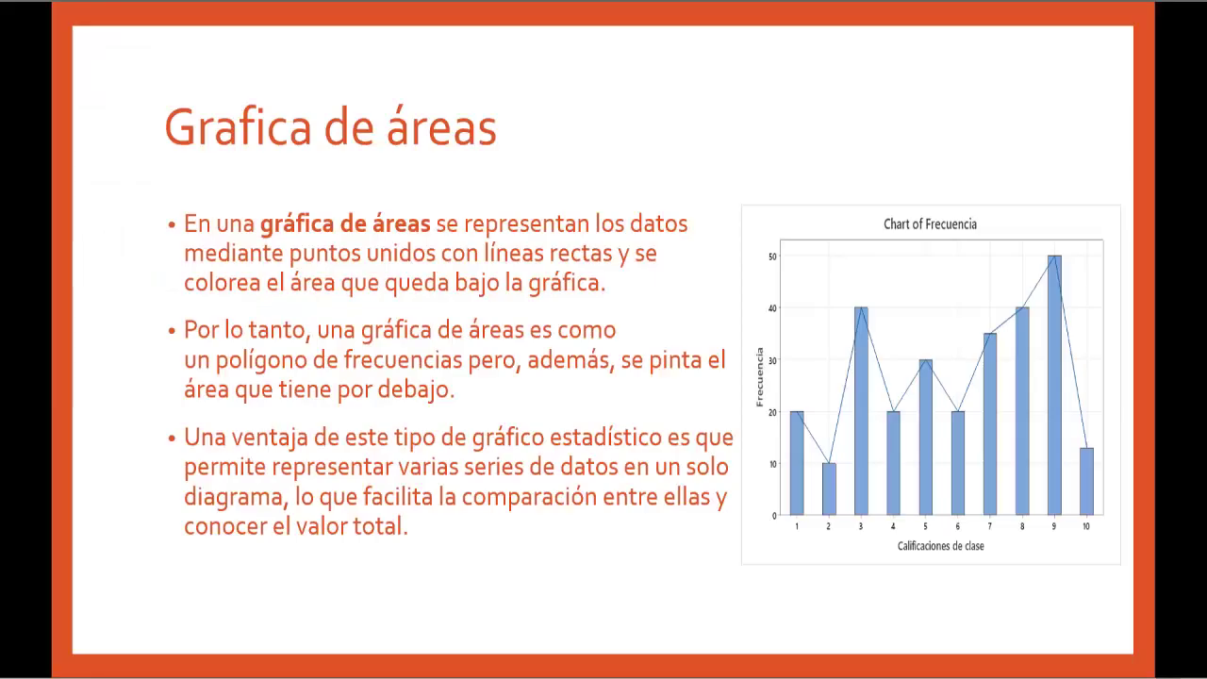
left_click(757, 566)
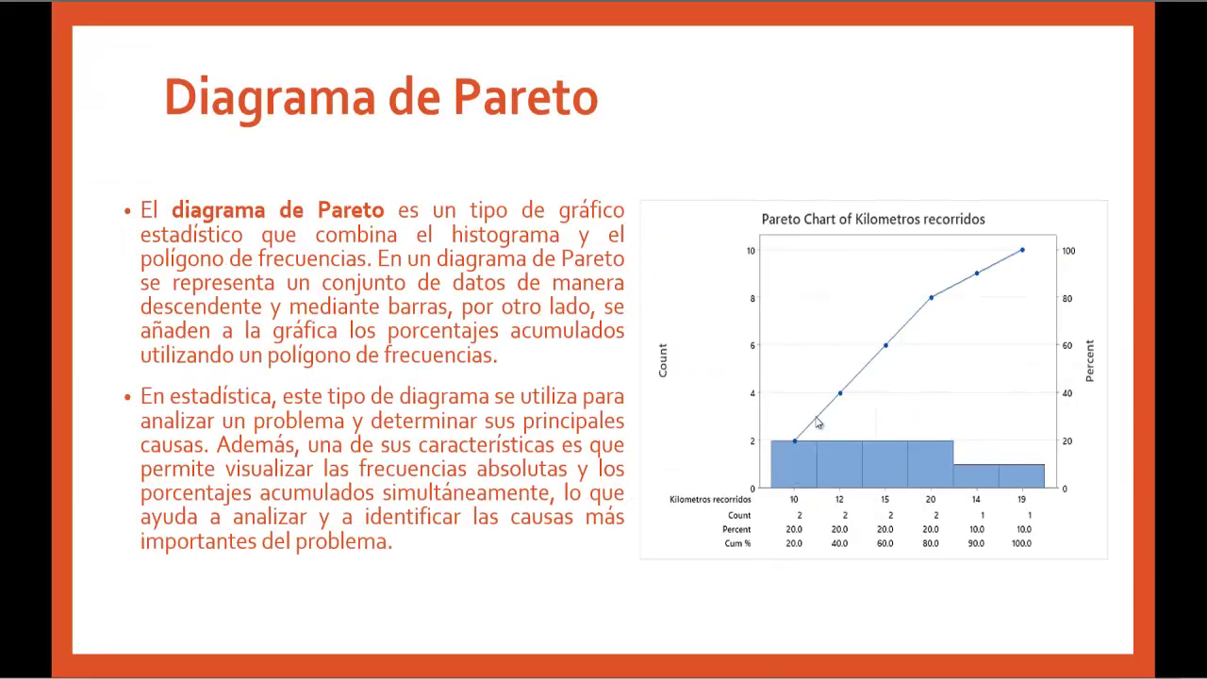